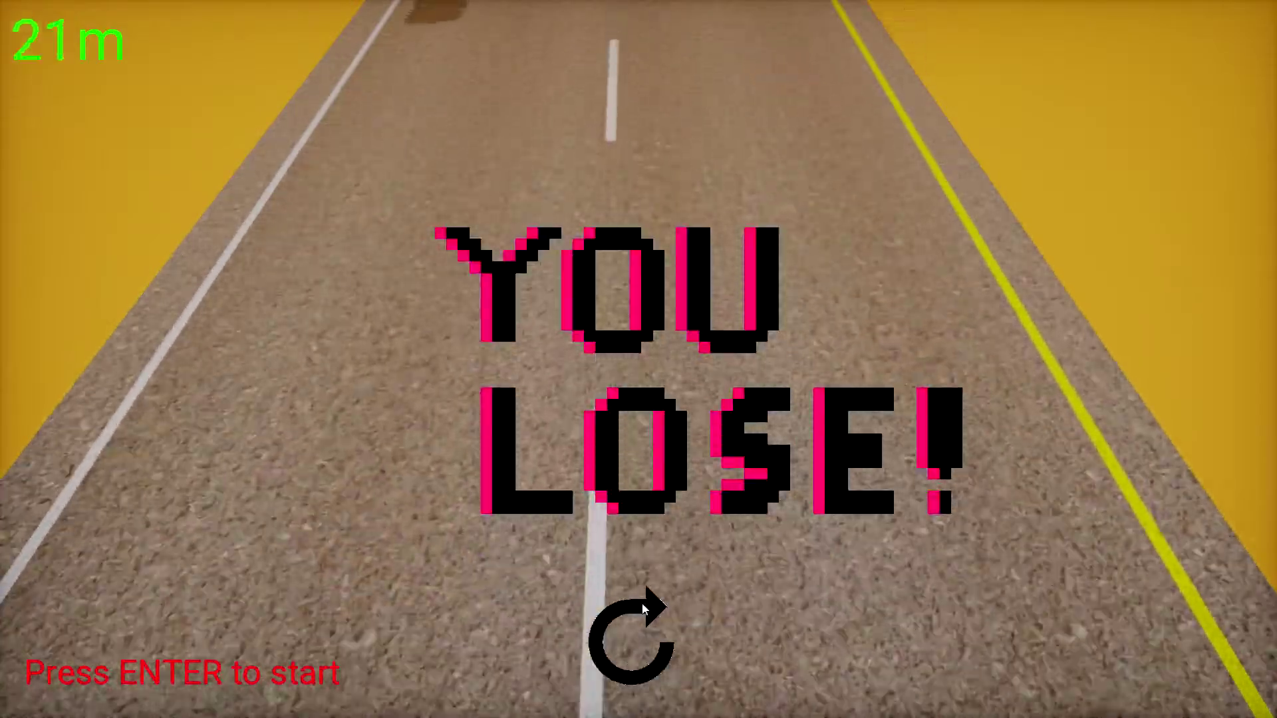
Restart the road run, steer left and right until crashing at 19 m, then quit the game
{"action": "left_click", "coordinate": [642, 609]}
{"action": "key", "text": "Left"}
{"action": "key", "text": "Right"}
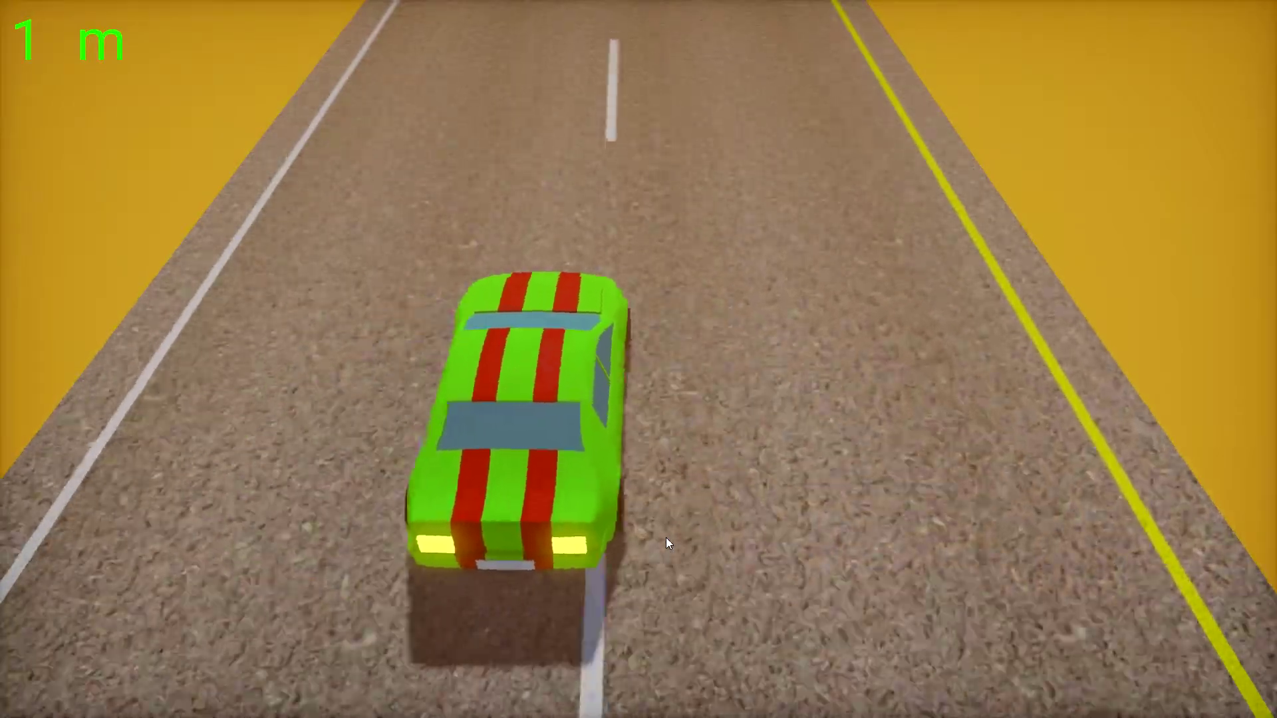
{"action": "key", "text": "Left"}
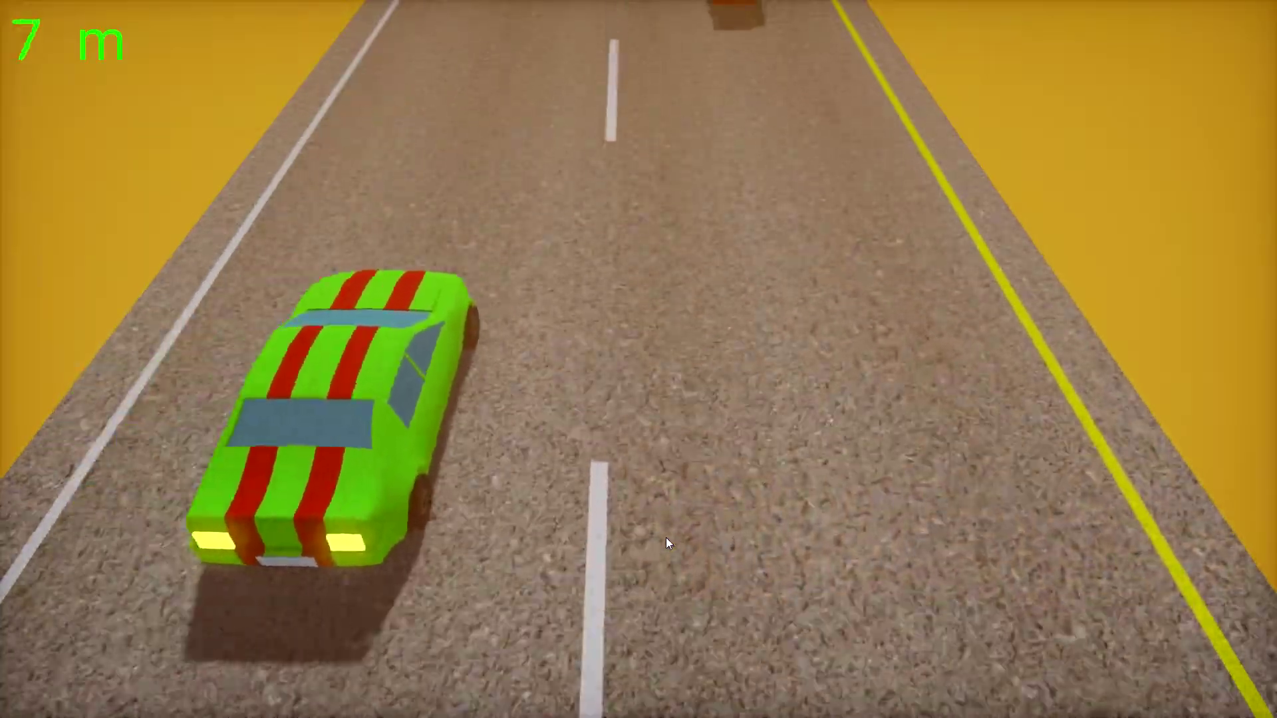
{"action": "key", "text": "Right"}
{"action": "key", "text": "Left"}
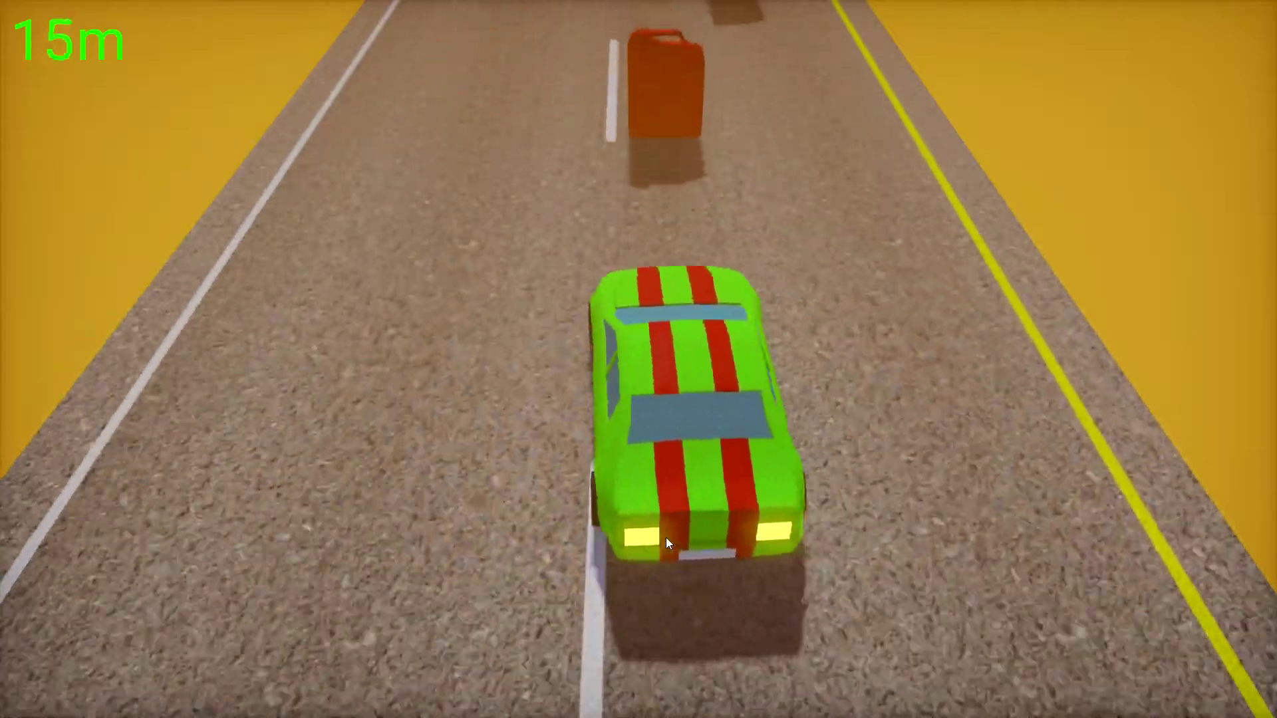
{"action": "key", "text": "Left"}
{"action": "key", "text": "Right"}
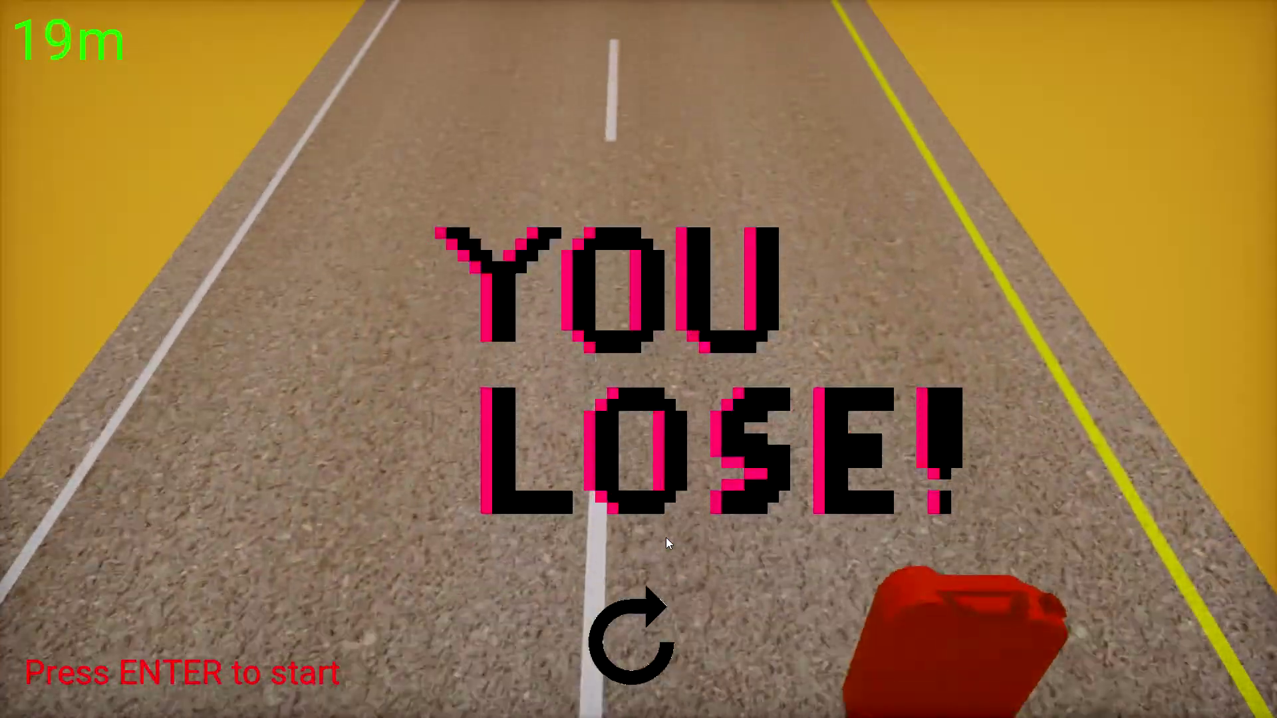
{"action": "key", "text": "Escape"}
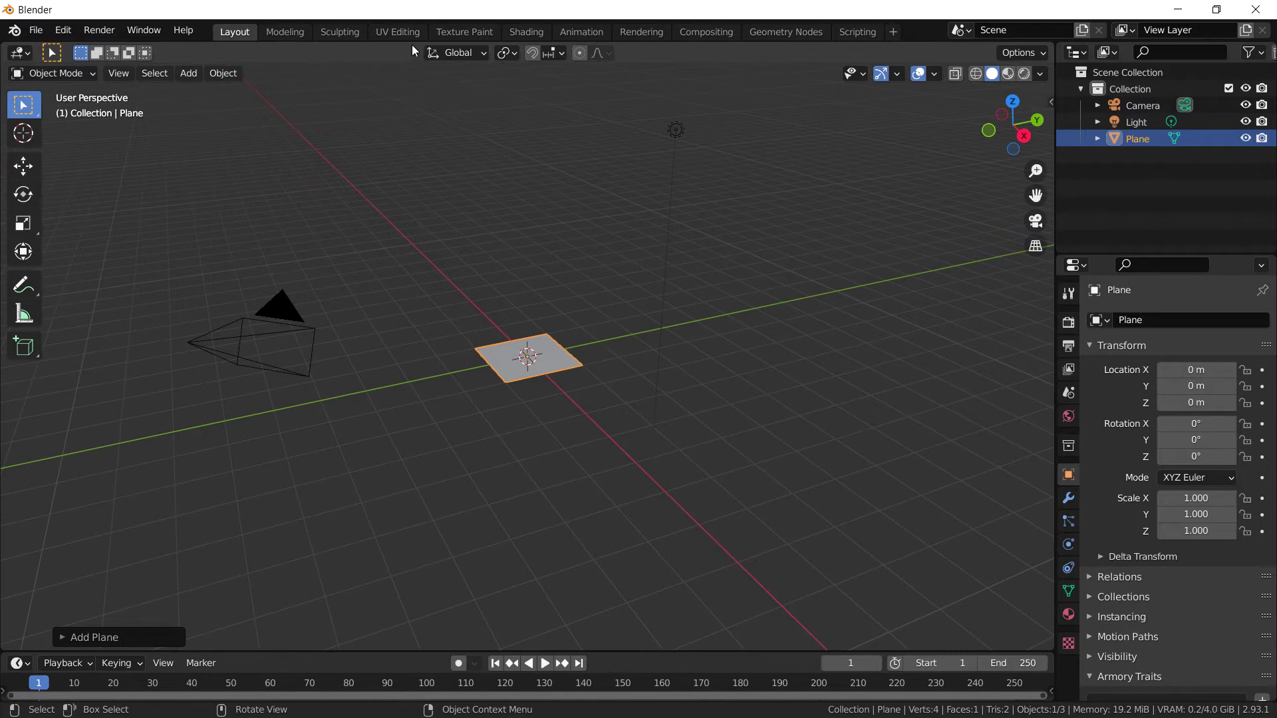
In the Shading workspace, assign the existing 'Material' to the plane
{"action": "left_click", "coordinate": [520, 33]}
{"action": "left_click", "coordinate": [591, 429]}
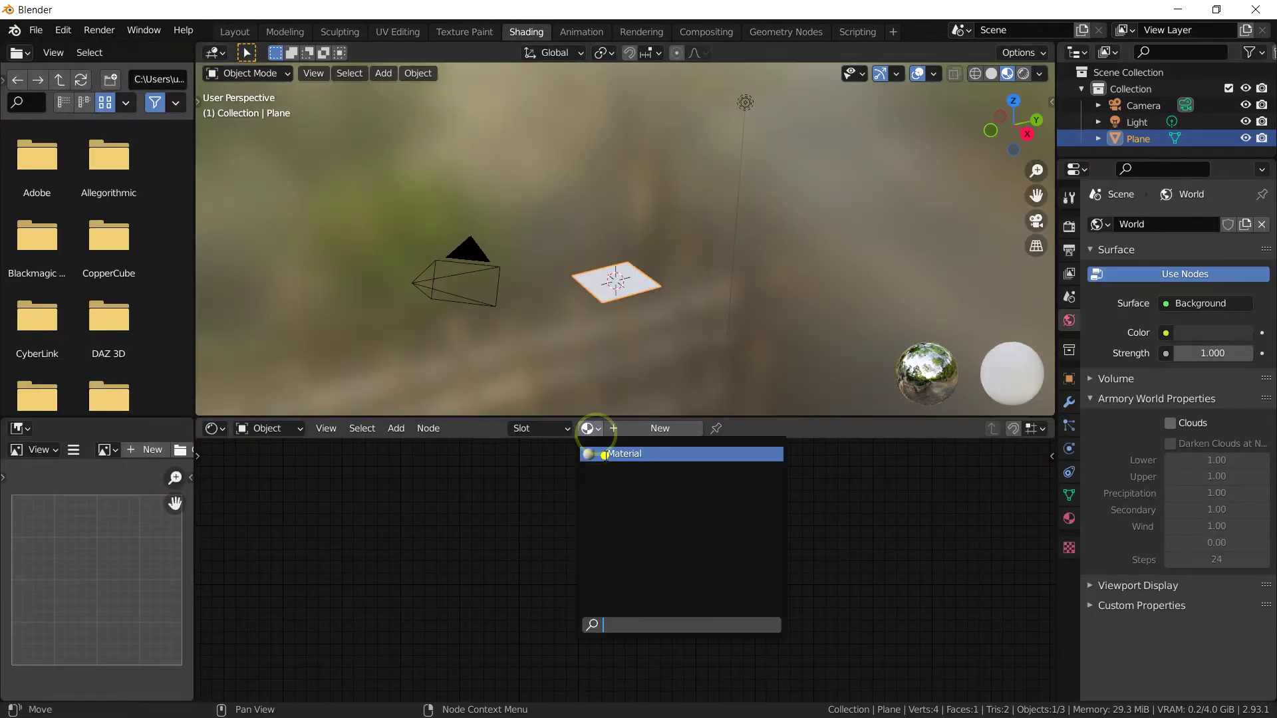
{"action": "left_click", "coordinate": [606, 454]}
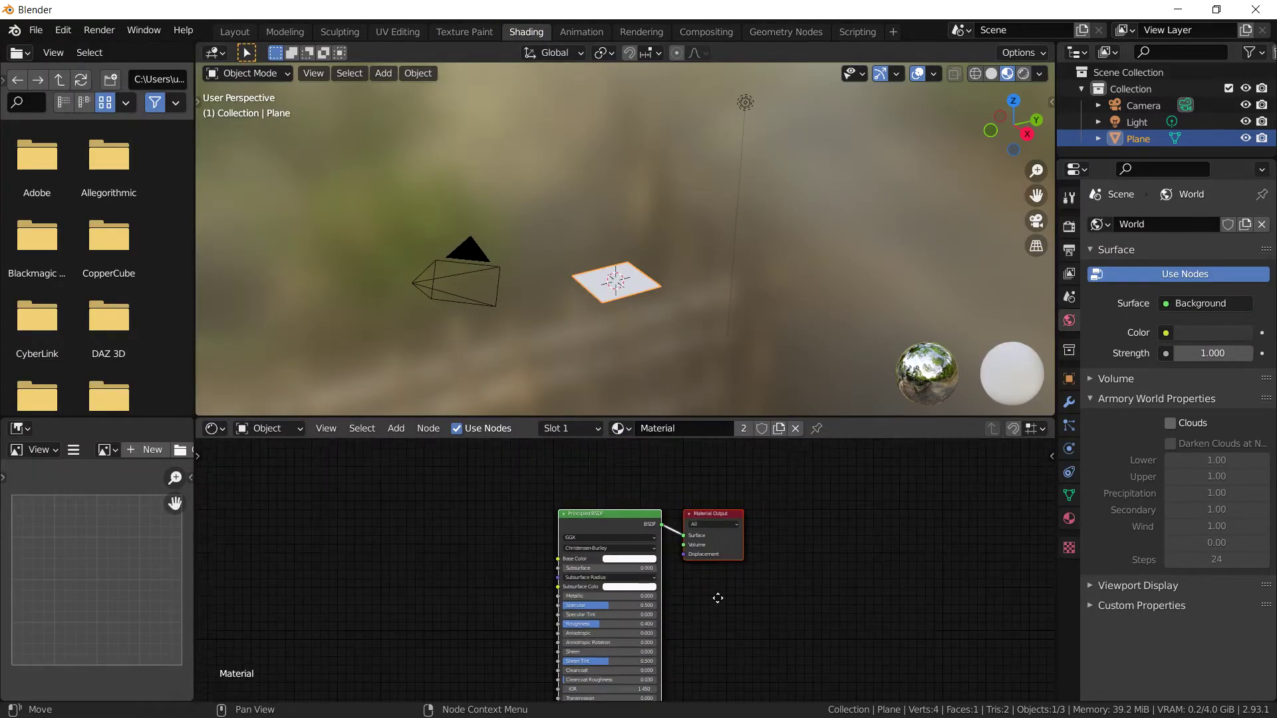
Delete the Principled BSDF node, leaving only the Material Output
{"action": "middle_click_drag", "start_coordinate": [717, 598], "coordinate": [729, 545]}
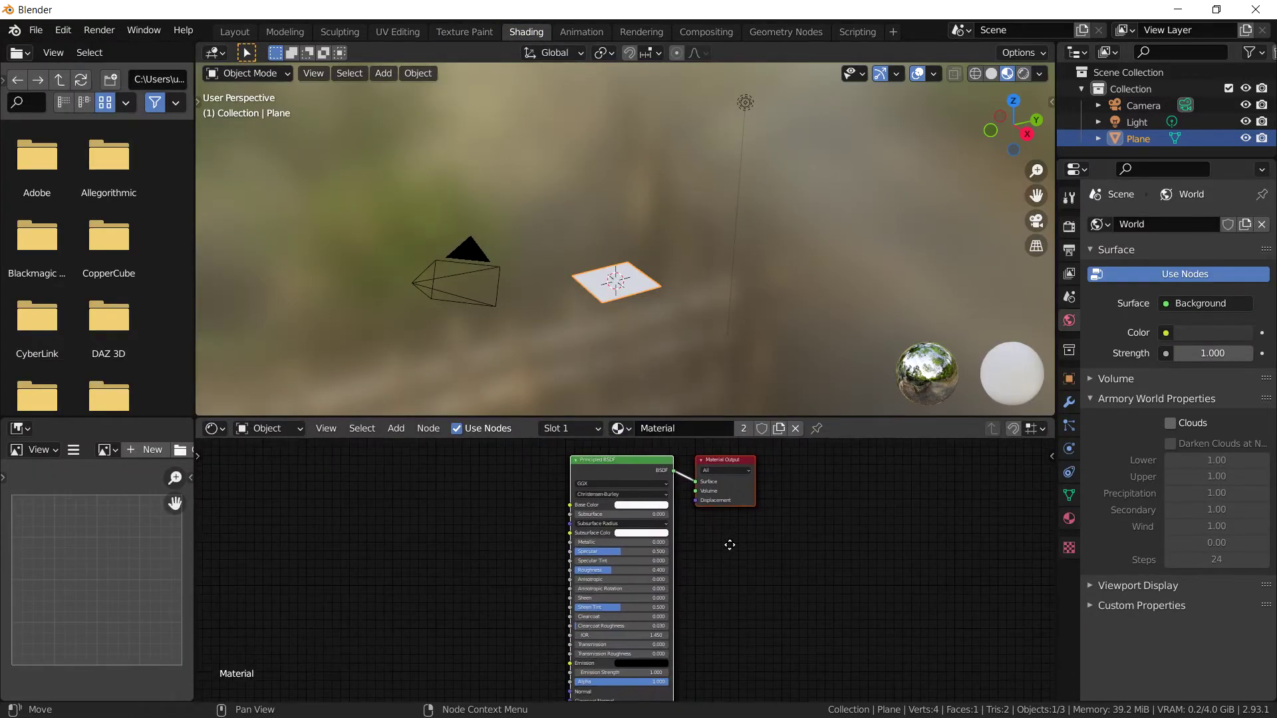
{"action": "left_click", "coordinate": [666, 467]}
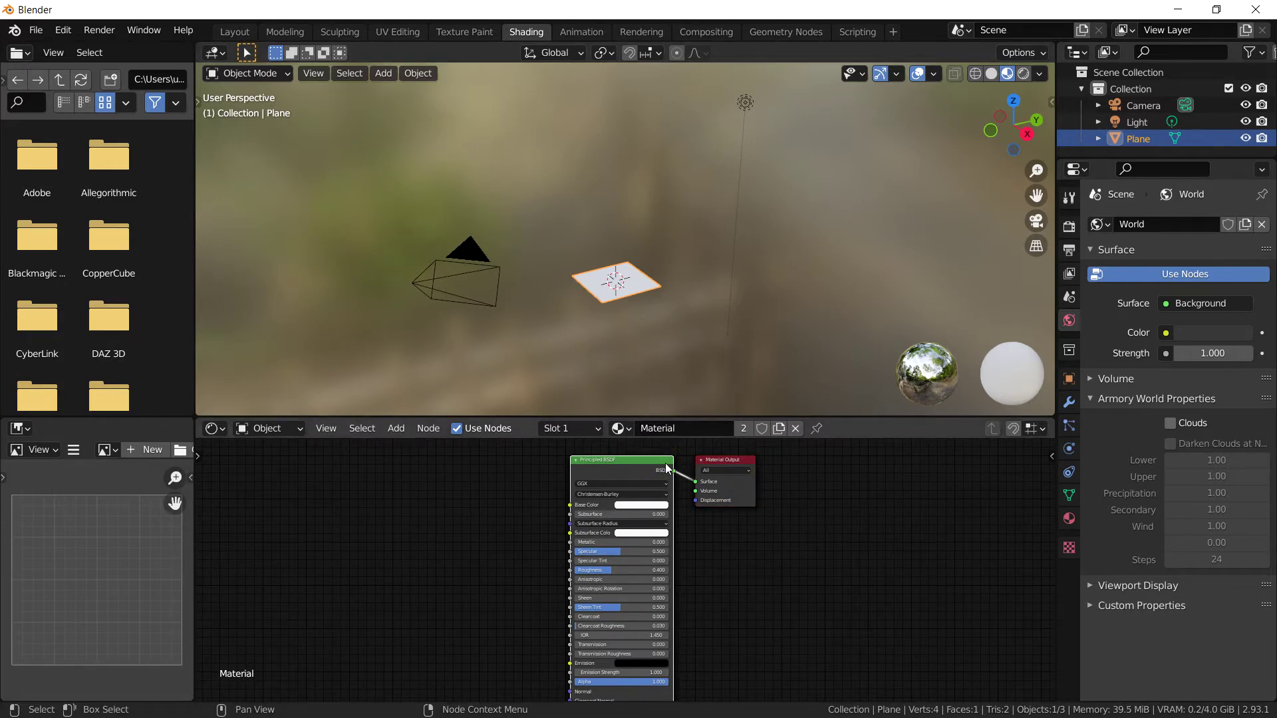
{"action": "key", "text": "x"}
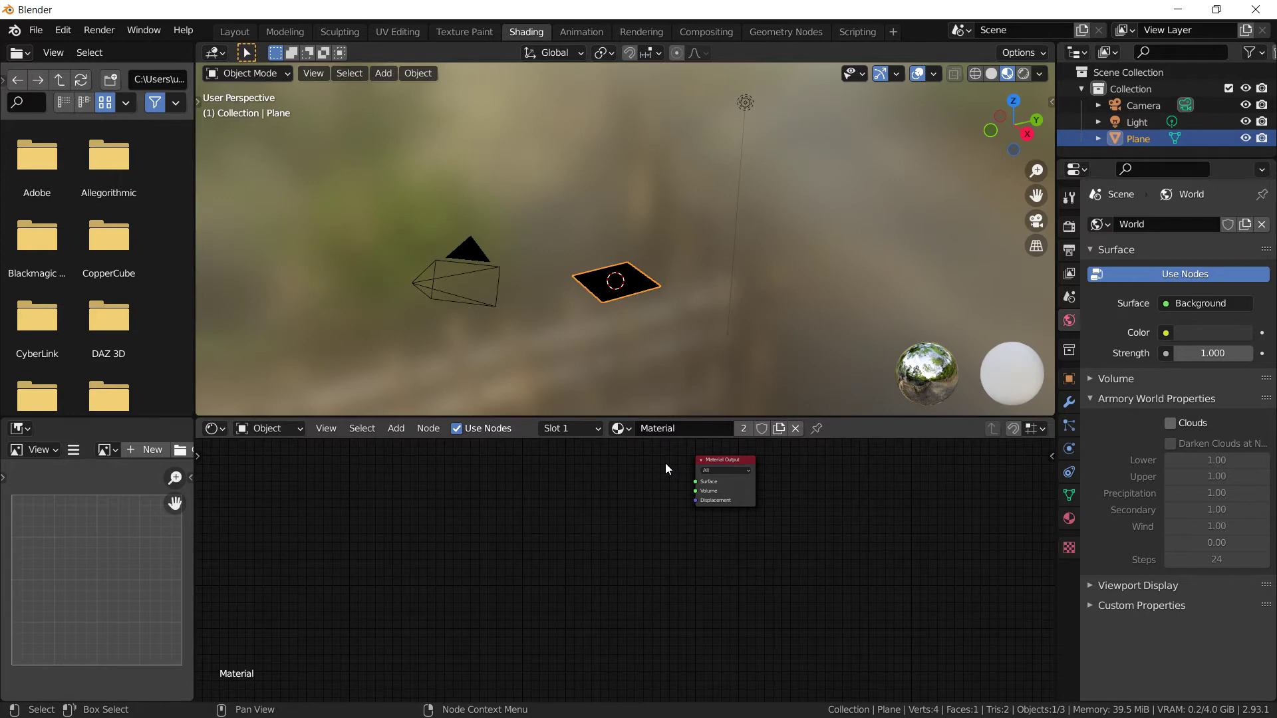
Add an Image Texture node and a Diffuse BSDF node beside it via node search
{"action": "key", "text": "shift+a"}
{"action": "left_click", "coordinate": [665, 462]}
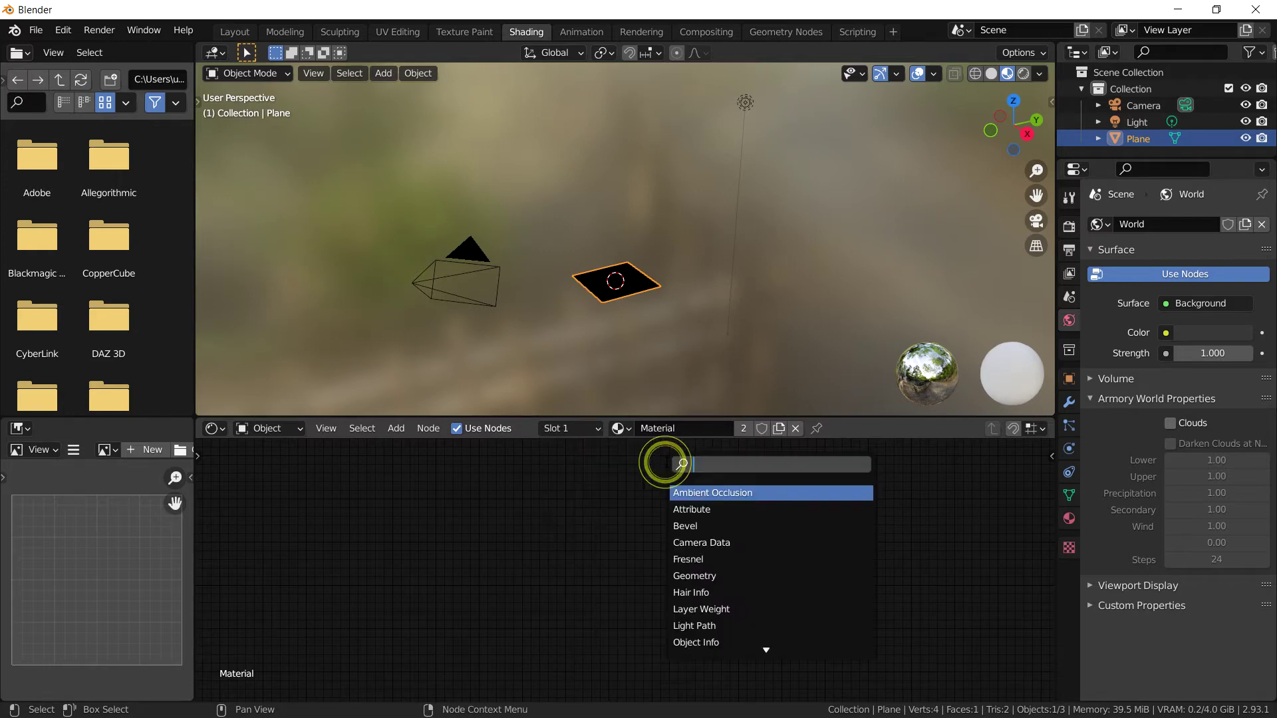
{"action": "type", "text": "image"}
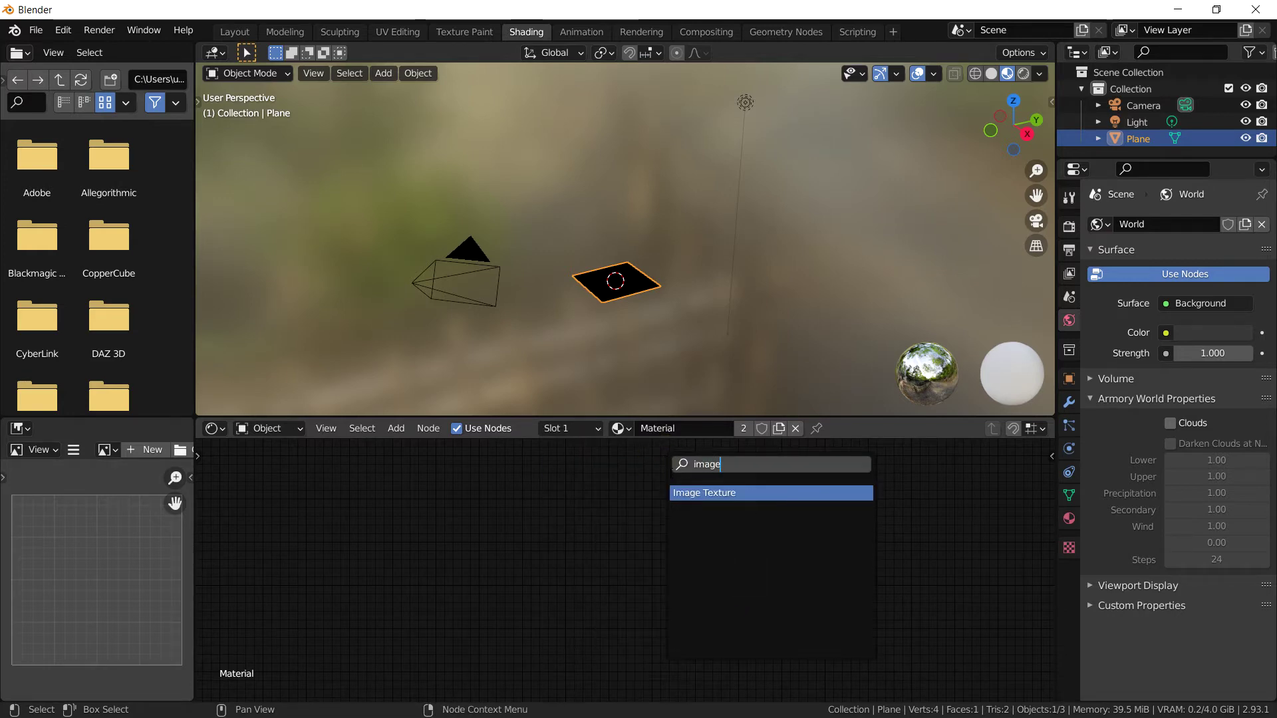
{"action": "left_click", "coordinate": [703, 499]}
{"action": "left_click", "coordinate": [499, 542]}
{"action": "key", "text": "shift+a"}
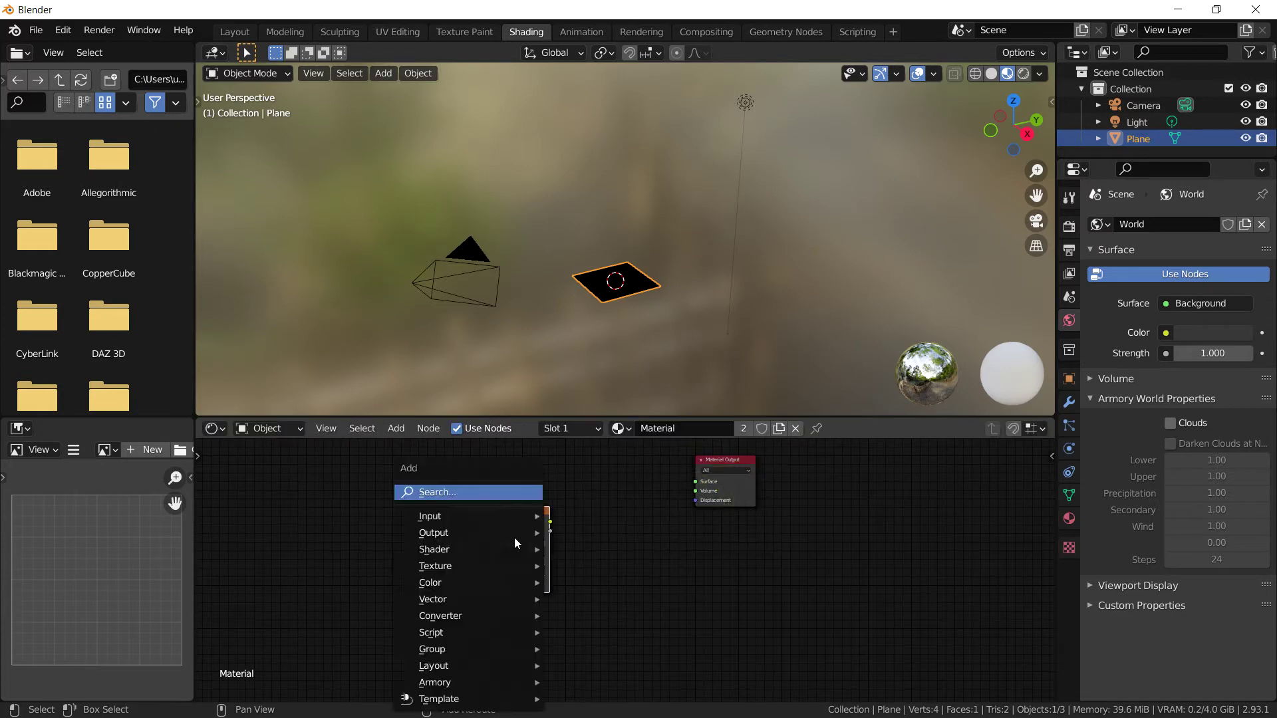
{"action": "left_click", "coordinate": [514, 532]}
{"action": "type", "text": "diff"}
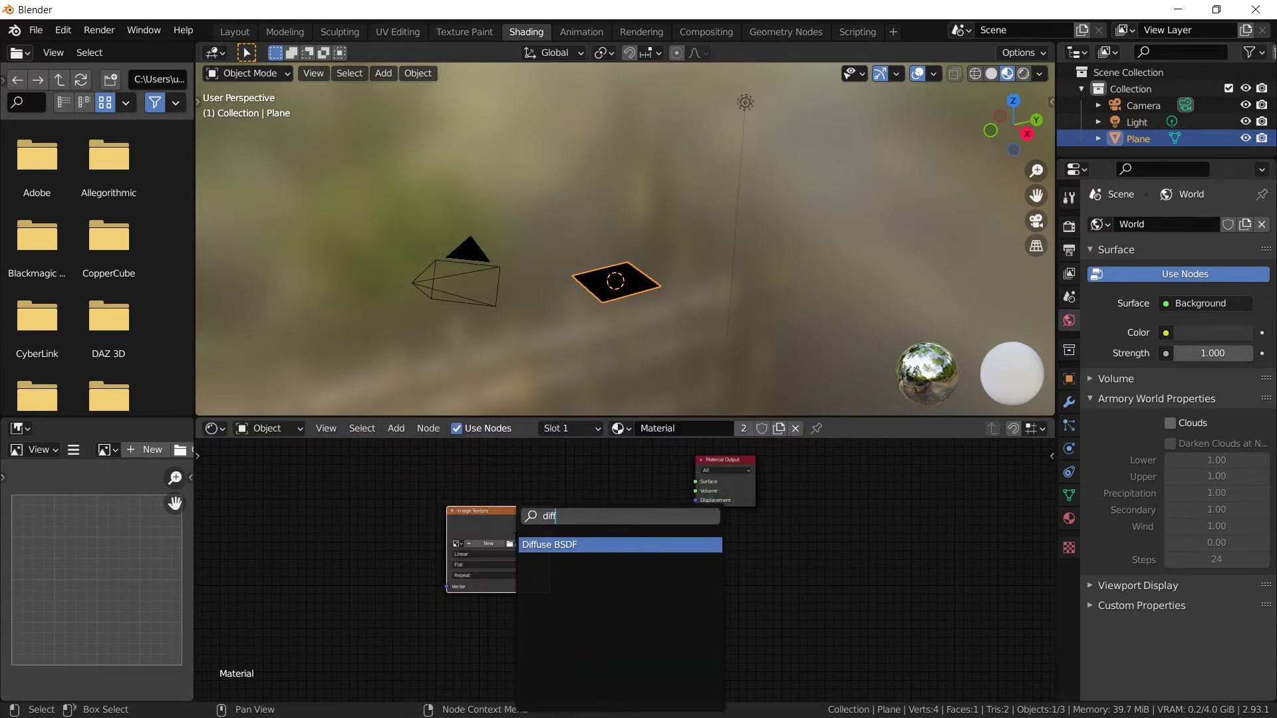
{"action": "left_click", "coordinate": [571, 545]}
{"action": "left_click", "coordinate": [632, 518]}
Link Image Texture Color to Diffuse Color and Diffuse BSDF to Material Output Surface, then enlarge the node editor
{"action": "scroll", "coordinate": [571, 518], "scroll_direction": "up", "scroll_amount": 3}
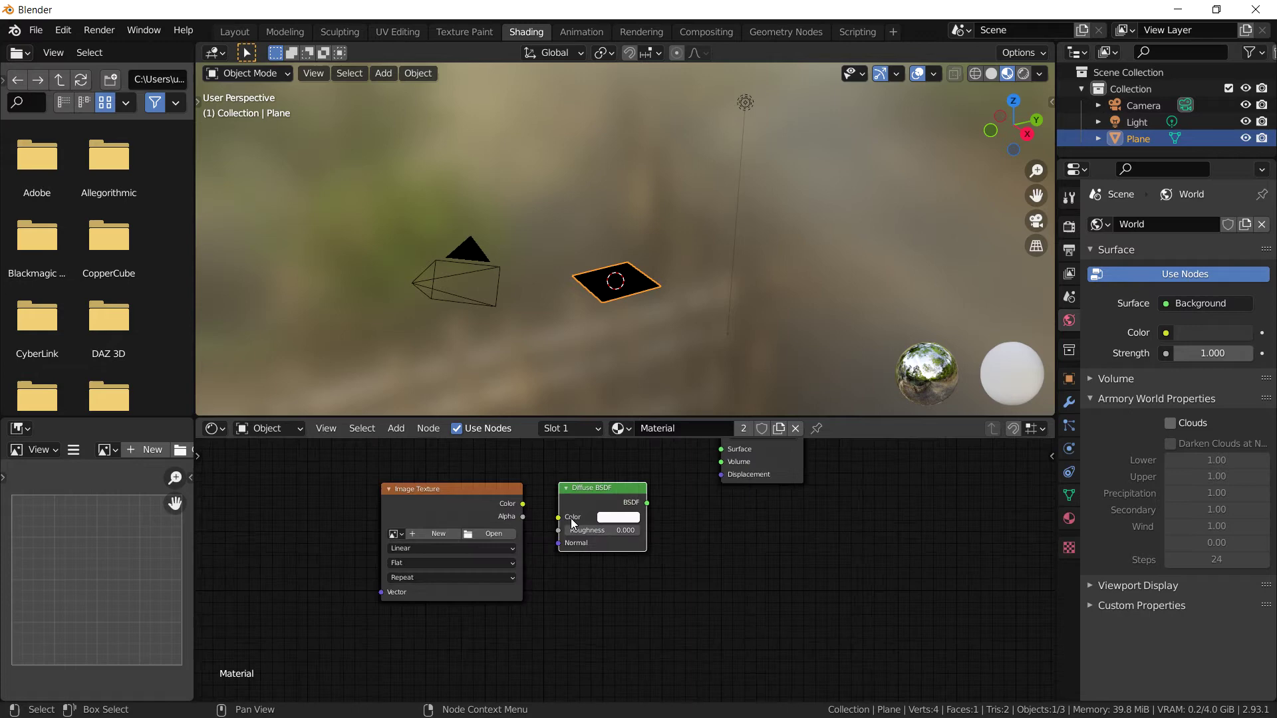
{"action": "left_click_drag", "start_coordinate": [523, 504], "coordinate": [558, 517]}
{"action": "left_click_drag", "start_coordinate": [646, 503], "coordinate": [787, 534]}
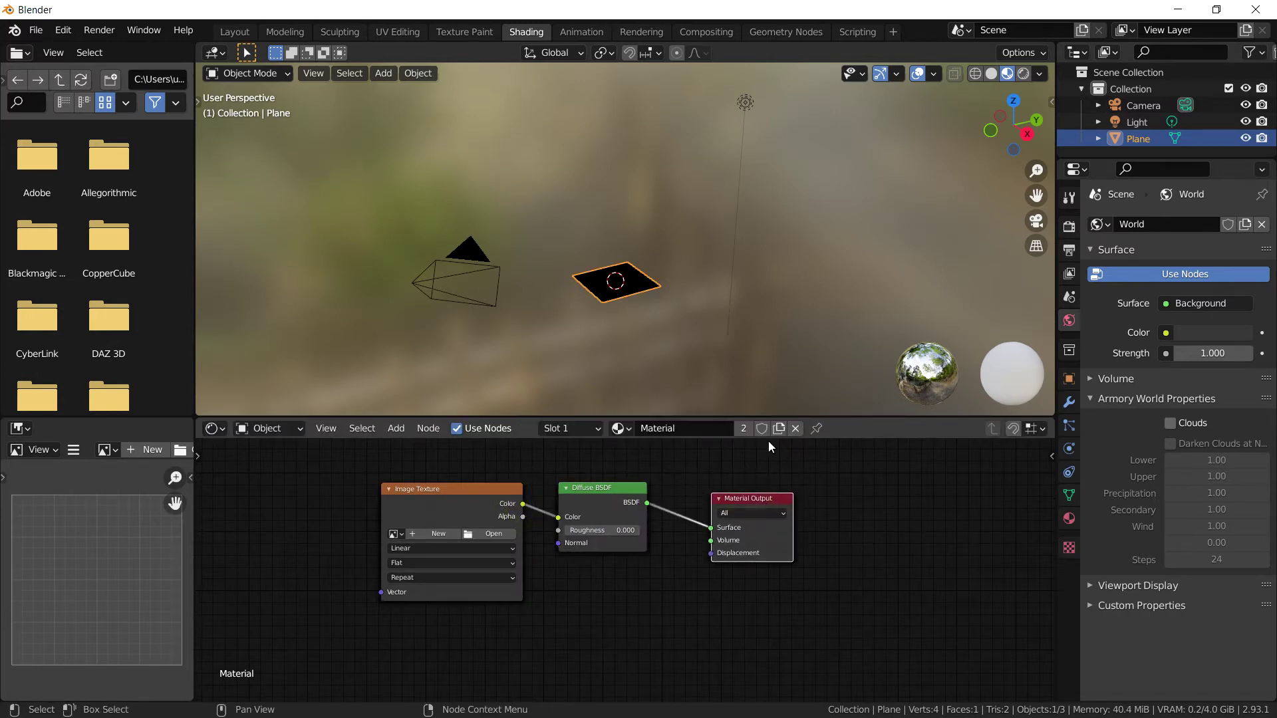
{"action": "left_click_drag", "start_coordinate": [793, 417], "coordinate": [793, 349]}
{"action": "middle_click_drag", "start_coordinate": [573, 542], "coordinate": [712, 546]}
{"action": "middle_click_drag", "start_coordinate": [413, 632], "coordinate": [605, 604]}
{"action": "scroll", "coordinate": [605, 604], "scroll_direction": "down", "scroll_amount": 1}
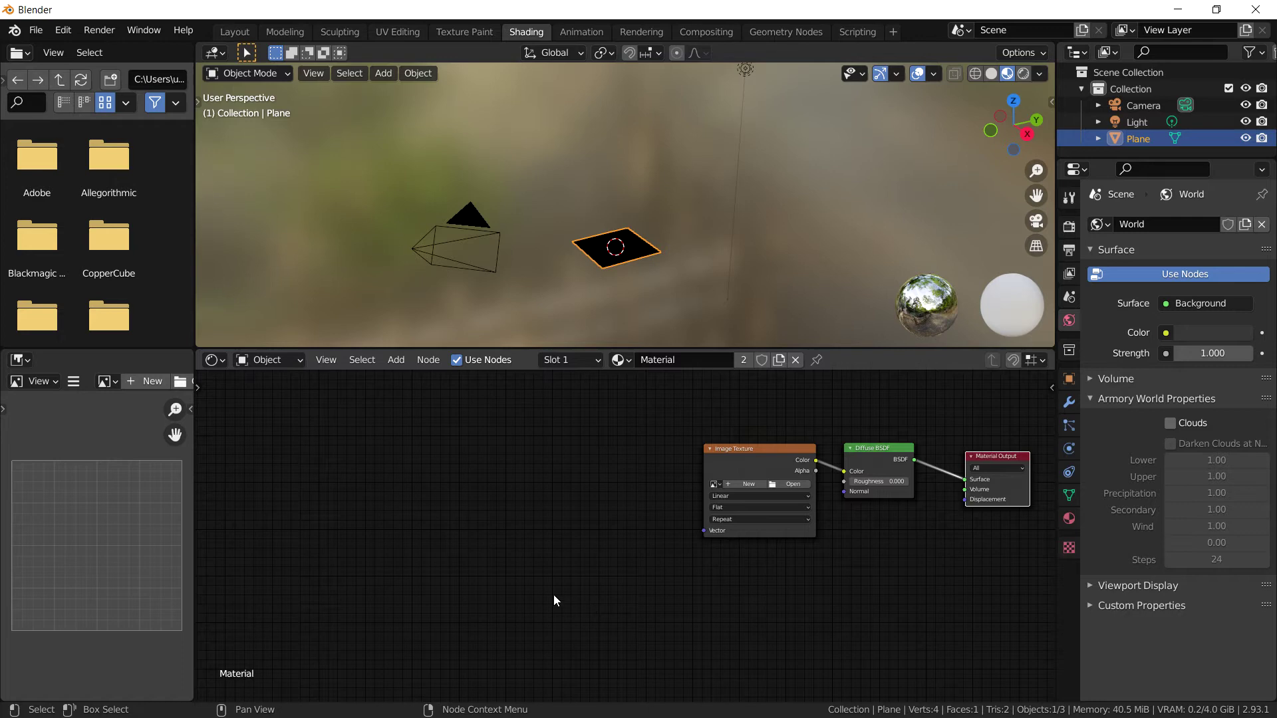
Add an Attribute node and a Texture Coordinate node below it, left of the others
{"action": "key", "text": "shift+a"}
{"action": "mouse_move", "coordinate": [394, 565]}
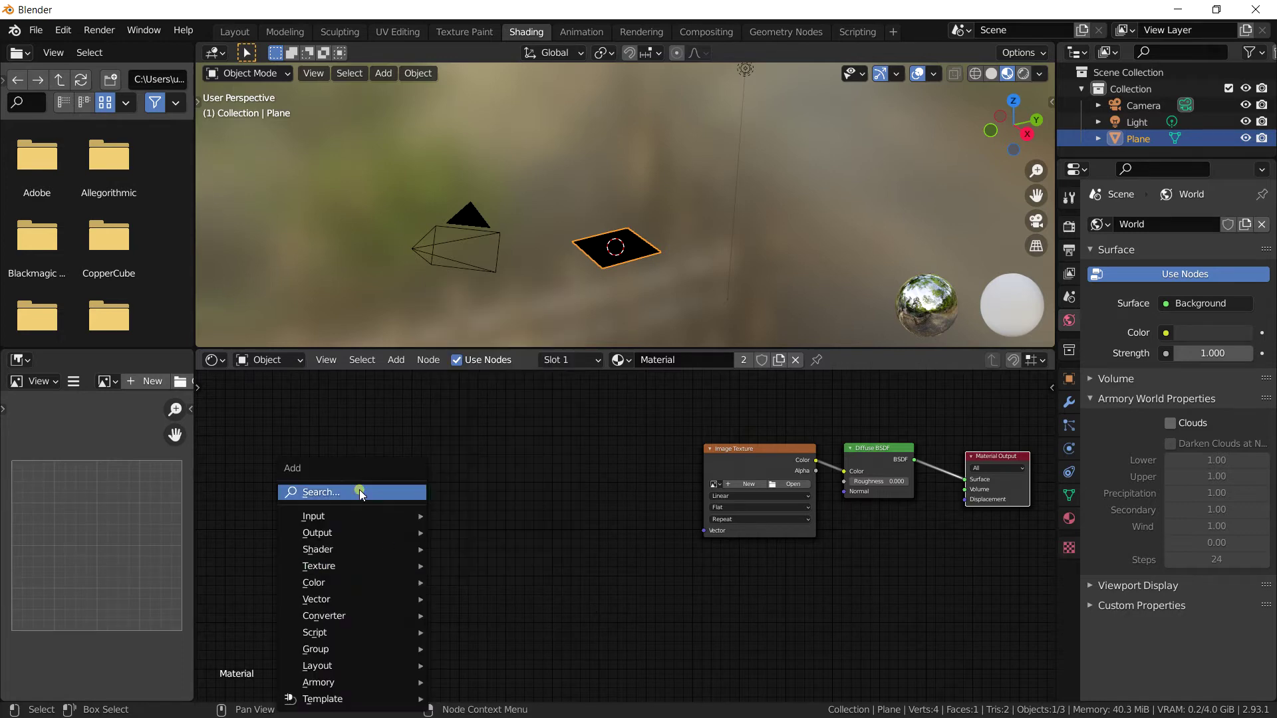
{"action": "left_click", "coordinate": [359, 490]}
{"action": "type", "text": "abb"}
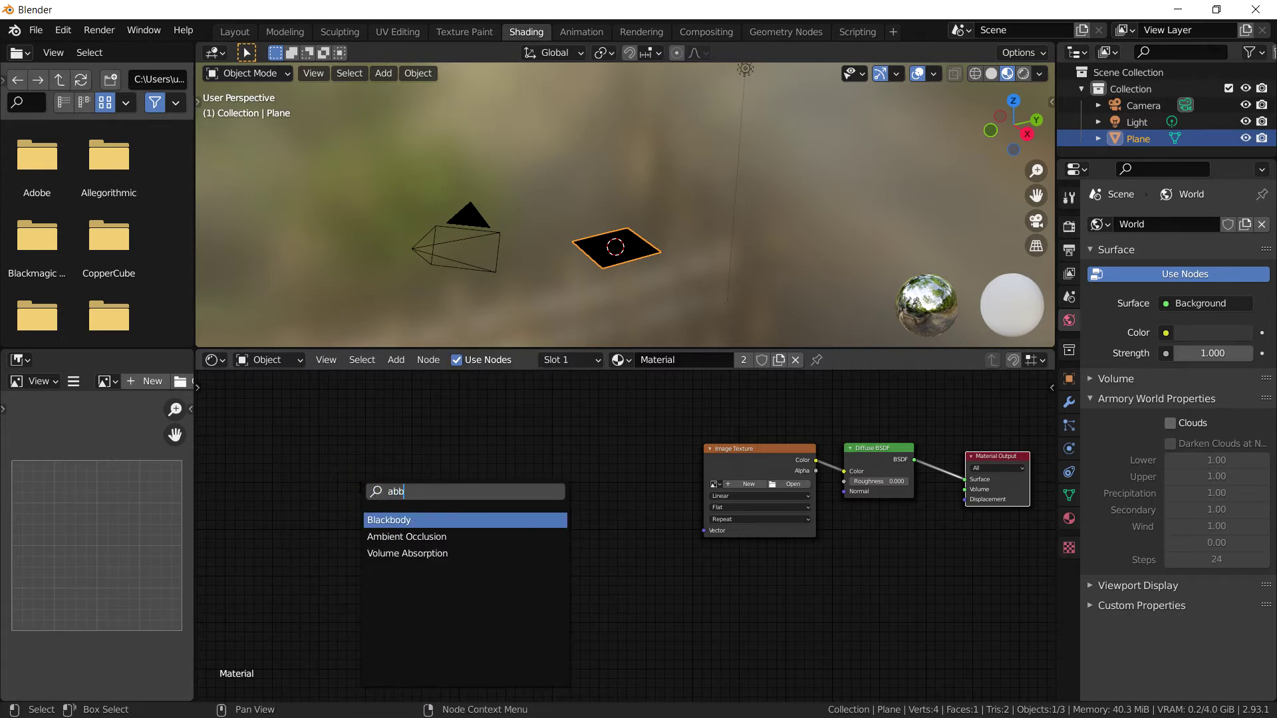
{"action": "key", "text": "BackSpace"}
{"action": "key", "text": "BackSpace"}
{"action": "type", "text": "ttr"}
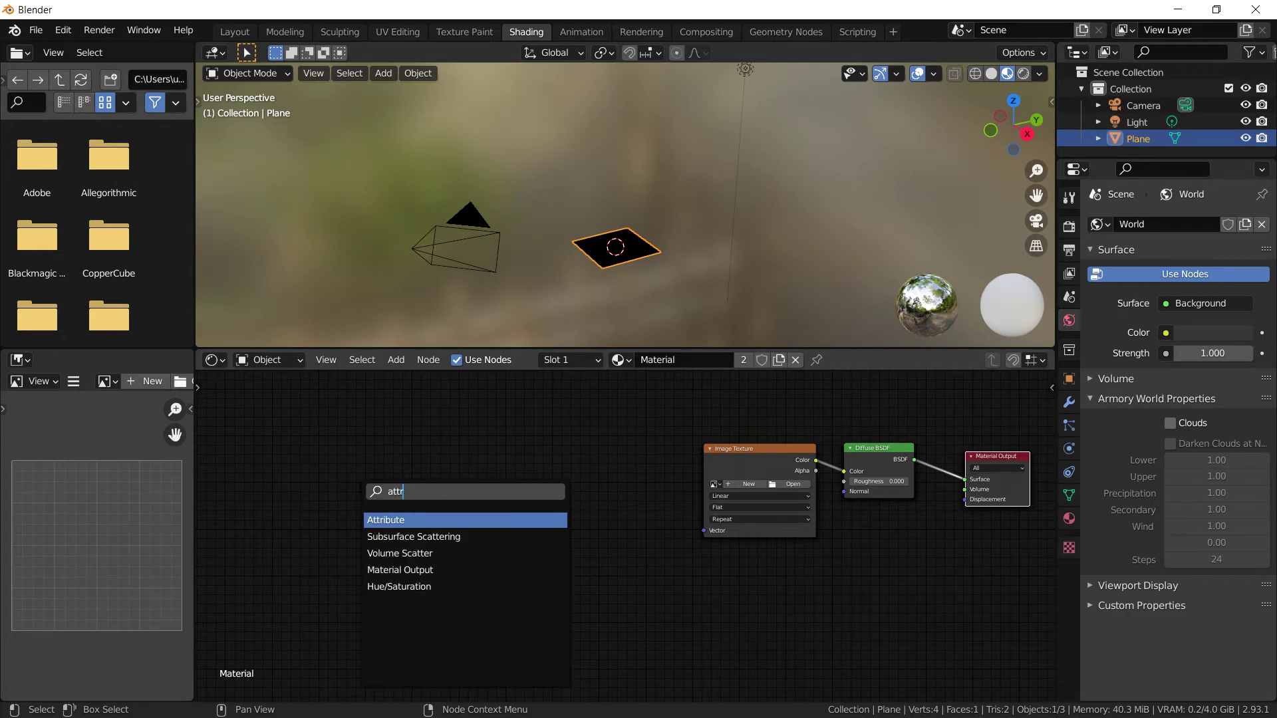
{"action": "key", "text": "Return"}
{"action": "left_click", "coordinate": [285, 450]}
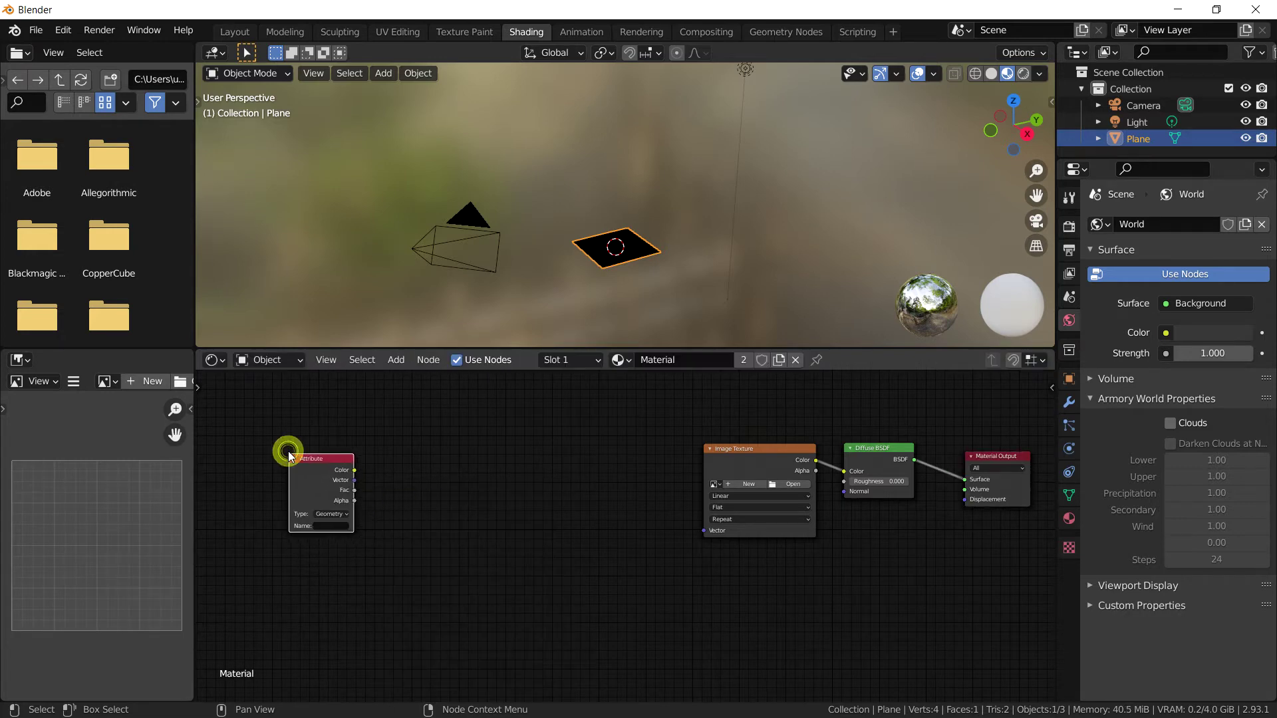
{"action": "key", "text": "shift+a"}
{"action": "left_click", "coordinate": [288, 452]}
{"action": "type", "text": "te"}
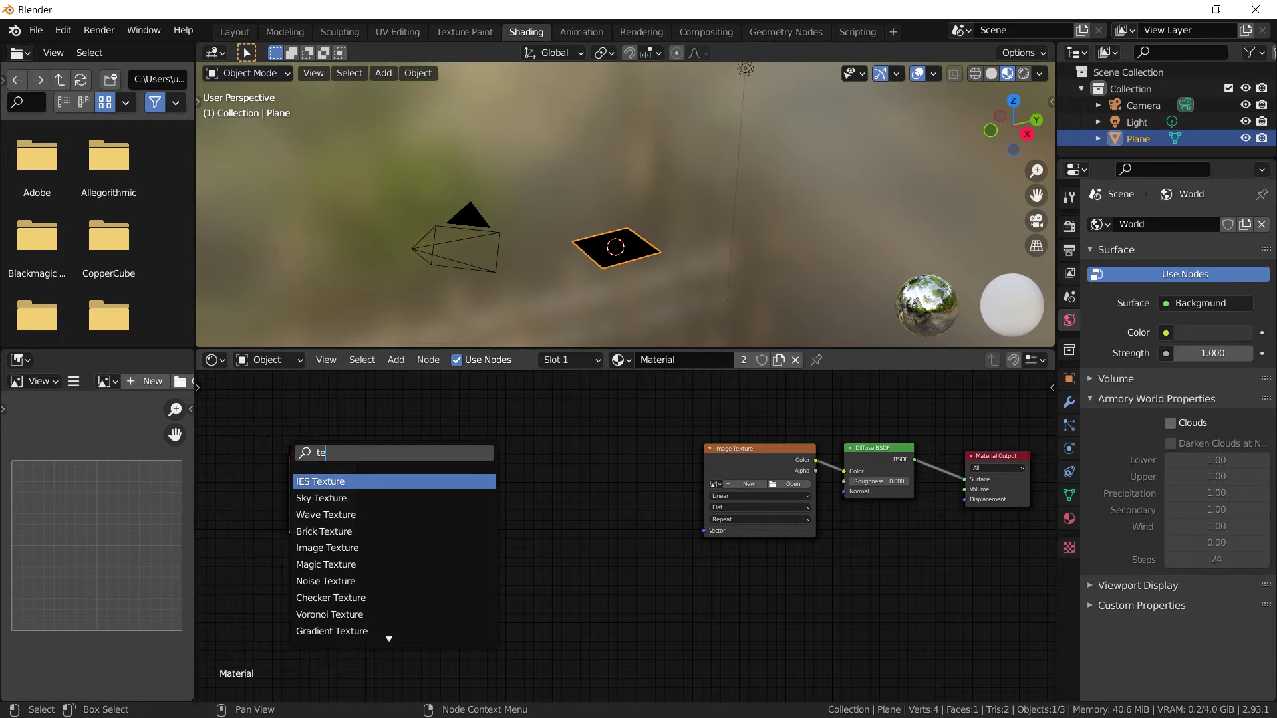
{"action": "type", "text": "xture co"}
{"action": "key", "text": "Return"}
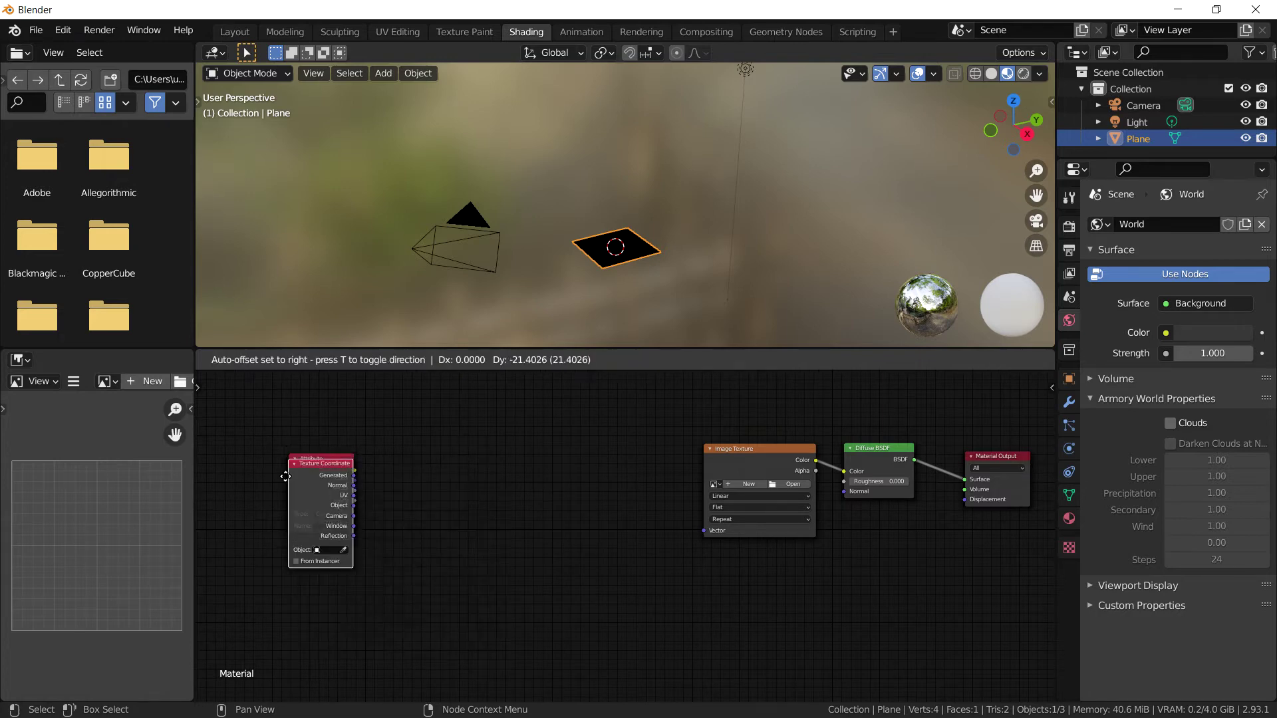
{"action": "left_click", "coordinate": [283, 536]}
{"action": "middle_click_drag", "start_coordinate": [397, 537], "coordinate": [434, 516]}
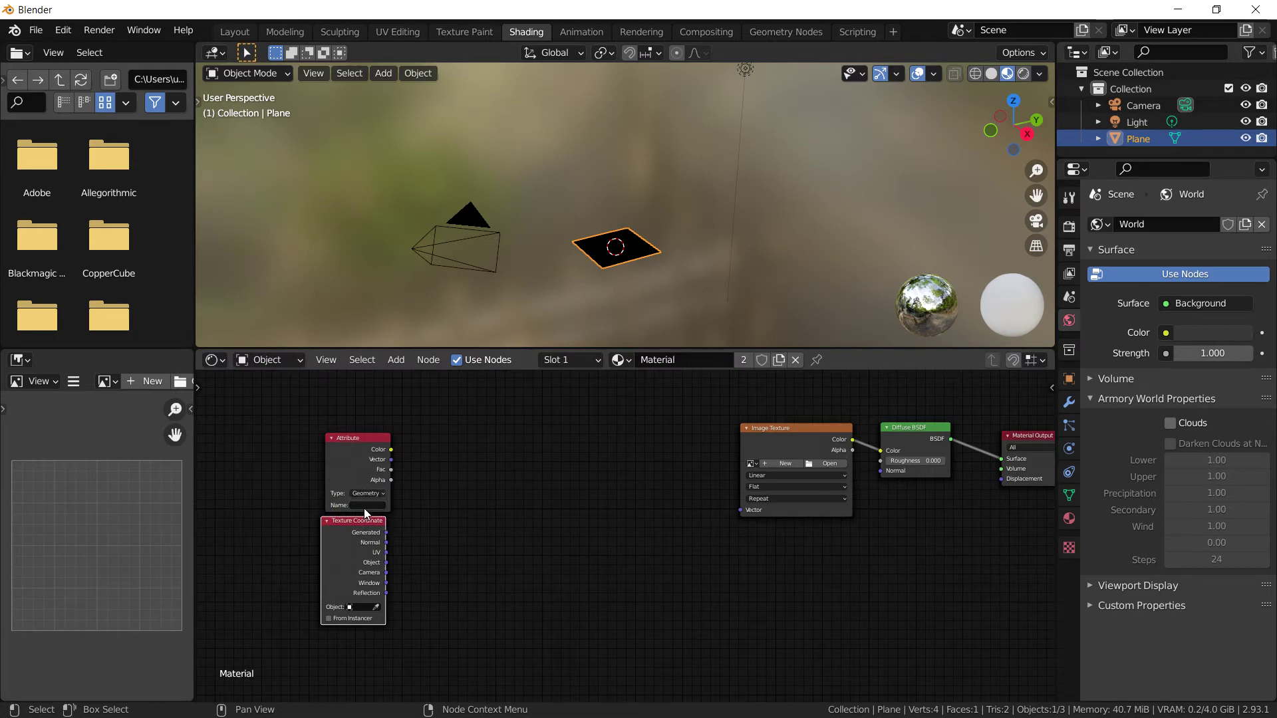
Add a Separate XYZ node and a Combine XYZ node to its right
{"action": "key", "text": "shift+a"}
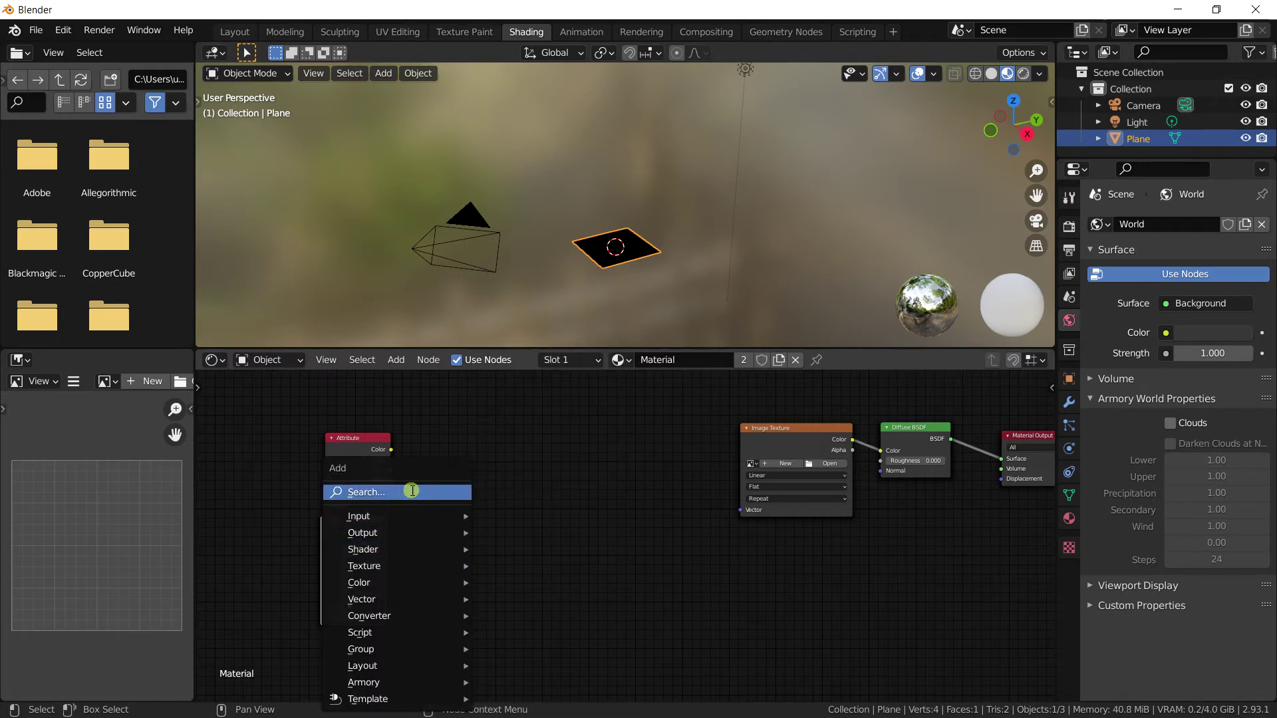
{"action": "left_click", "coordinate": [407, 490]}
{"action": "type", "text": "sepa"}
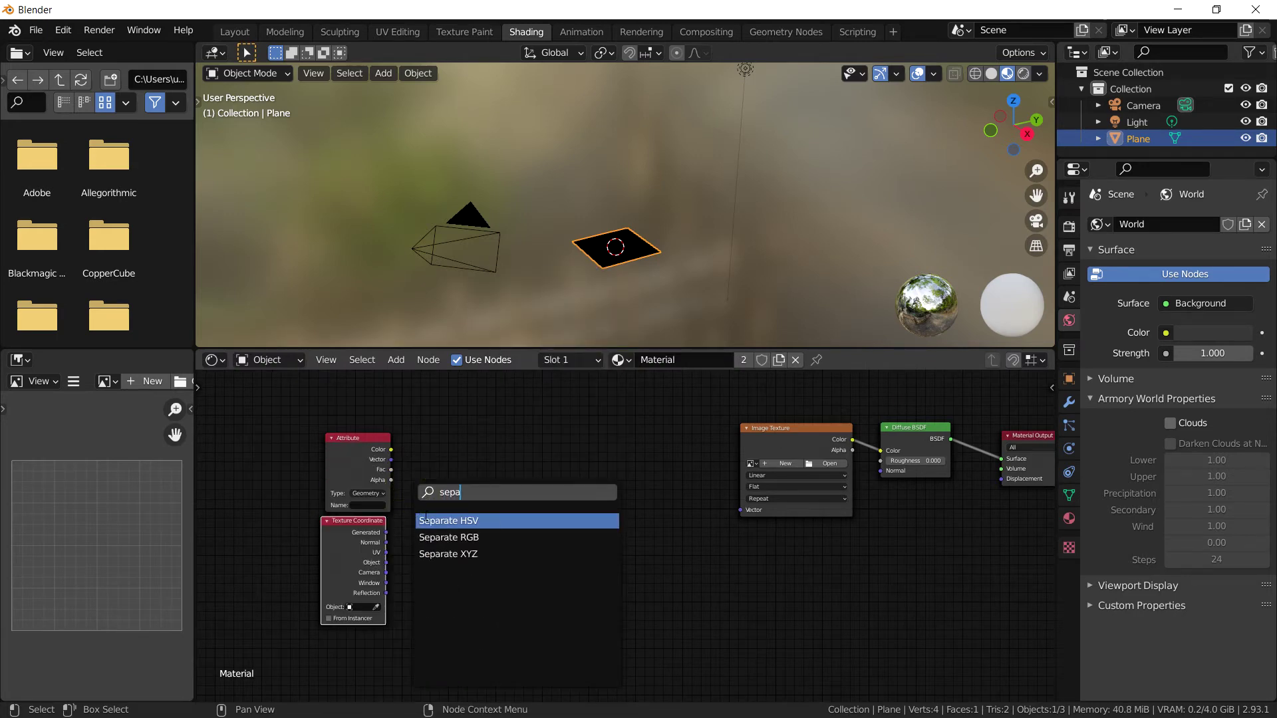
{"action": "left_click", "coordinate": [455, 553]}
{"action": "left_click", "coordinate": [450, 489]}
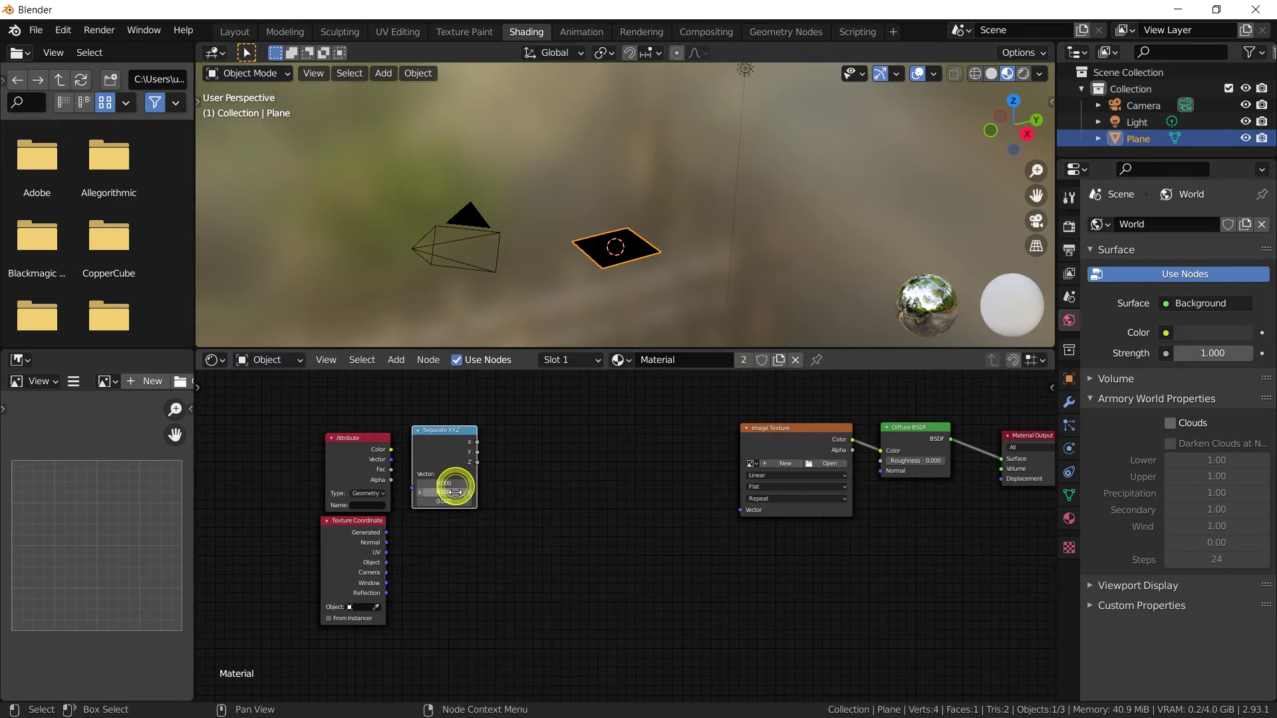
{"action": "key", "text": "shift+a"}
{"action": "left_click", "coordinate": [453, 492]}
{"action": "type", "text": "com"}
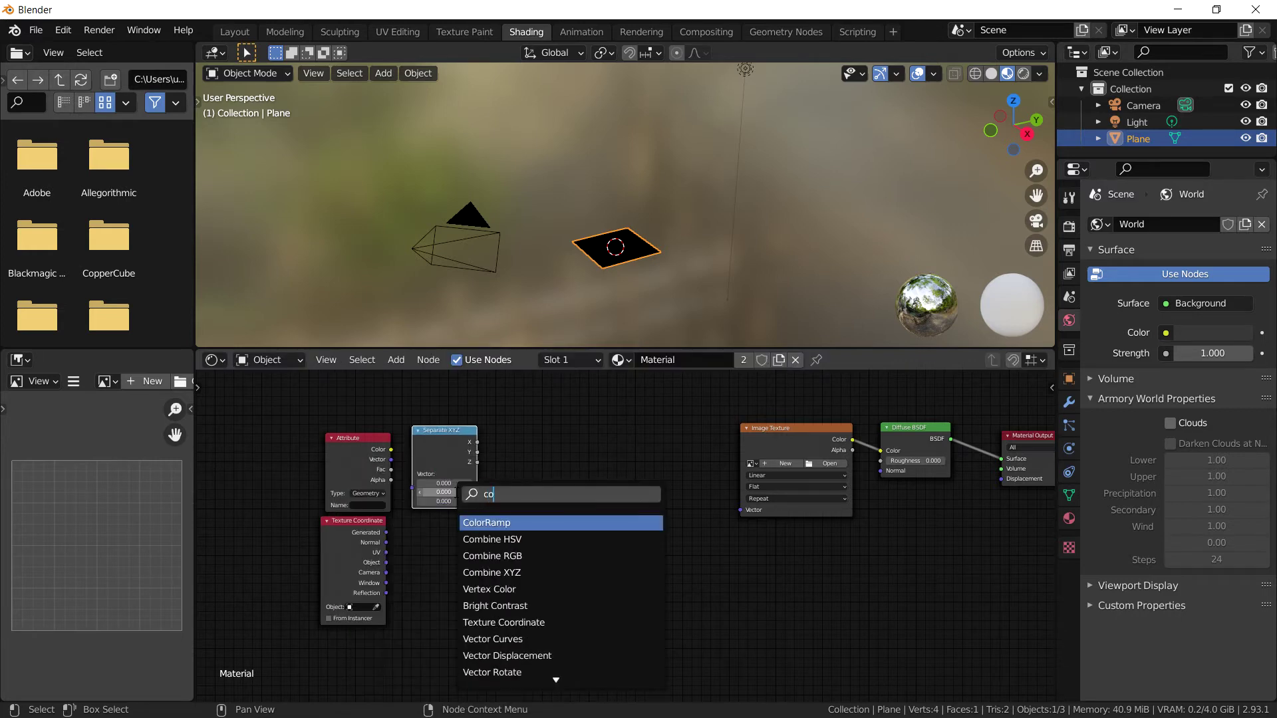
{"action": "left_click", "coordinate": [493, 556]}
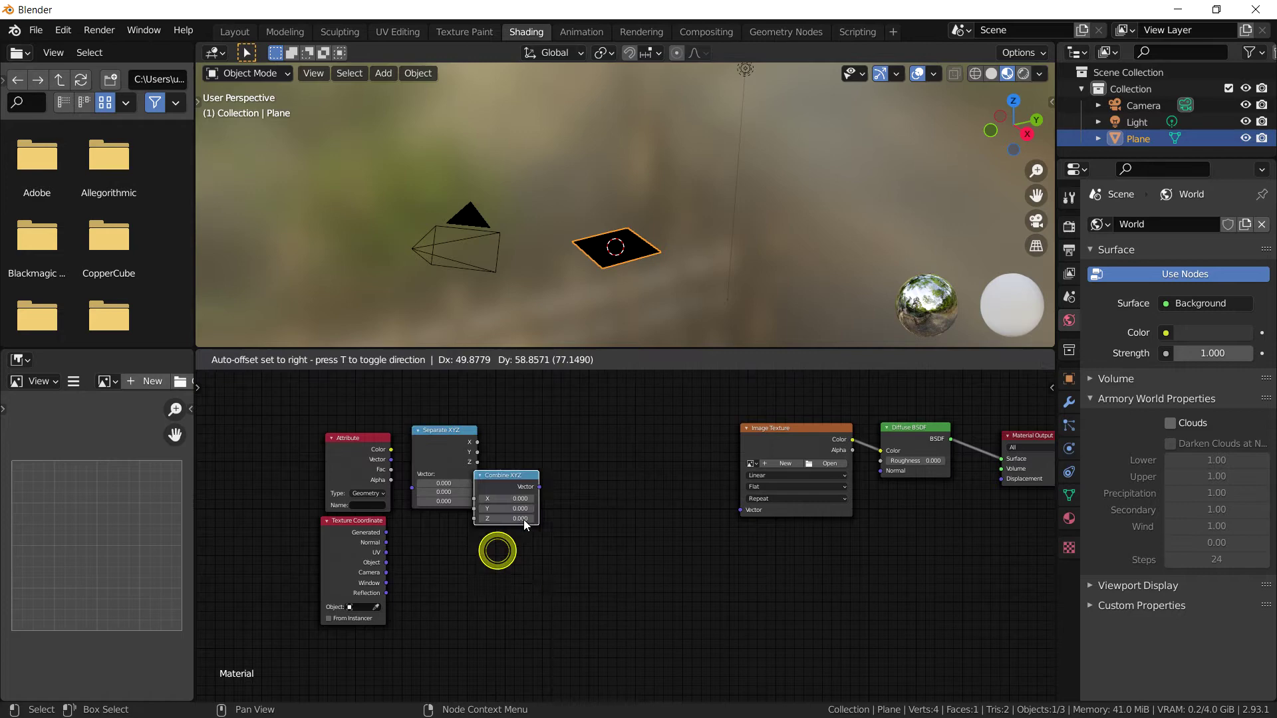
{"action": "left_click", "coordinate": [548, 508]}
Add a Math node (Add) below Separate XYZ
{"action": "key", "text": "shift+a"}
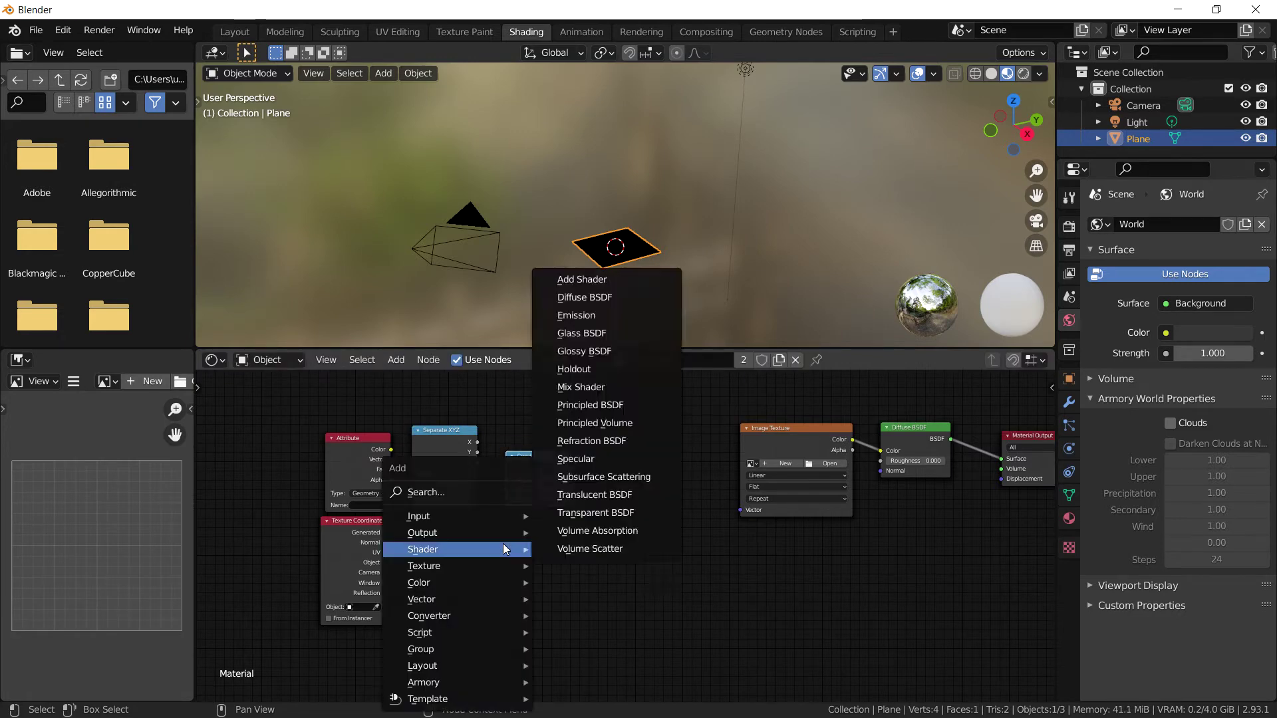
{"action": "left_click", "coordinate": [512, 512]}
{"action": "type", "text": "math"}
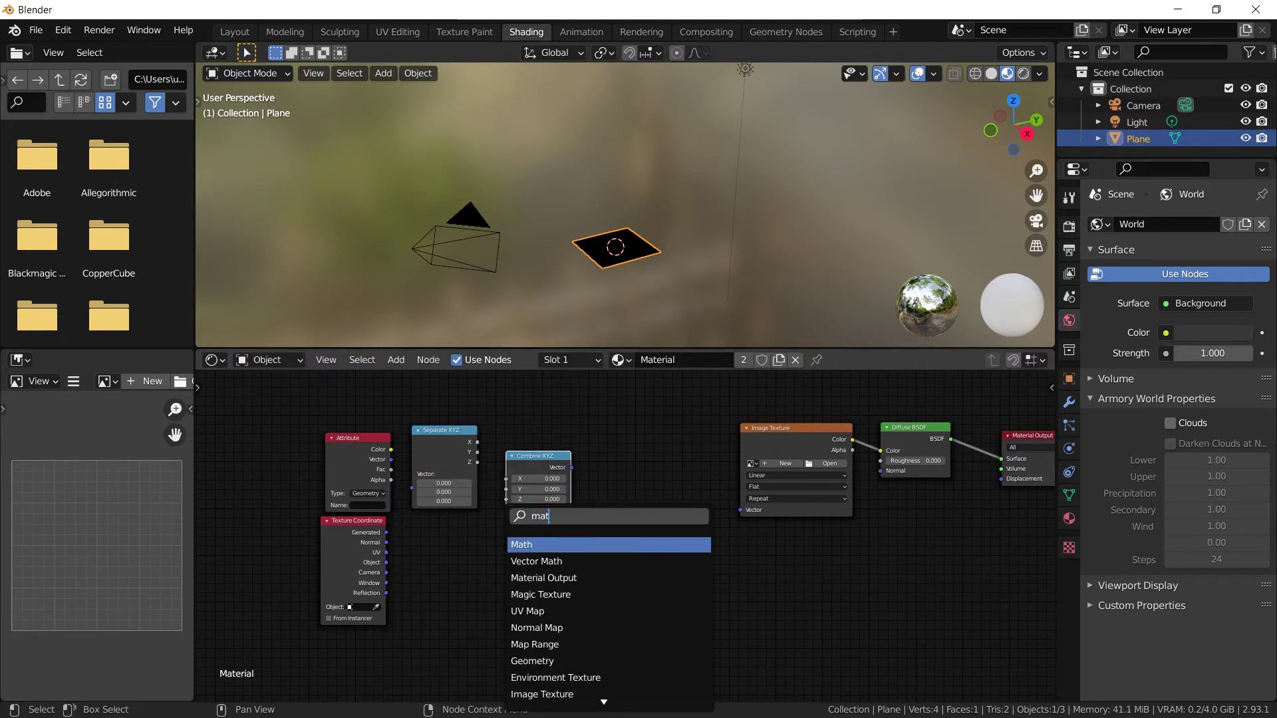
{"action": "key", "text": "Return"}
{"action": "left_click", "coordinate": [436, 547]}
{"action": "scroll", "coordinate": [536, 586], "scroll_direction": "up", "scroll_amount": 2}
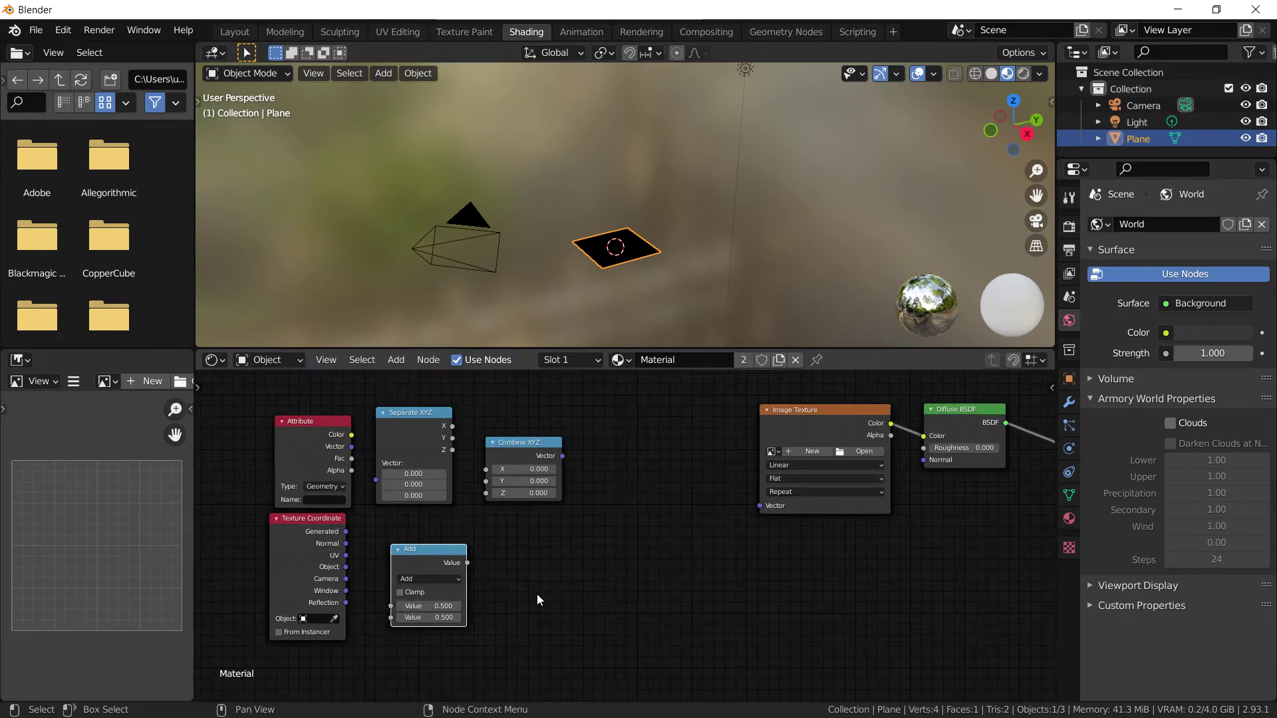
Arrange the nodes and link Texture Coordinate UV into Separate XYZ's vector input
{"action": "left_click_drag", "start_coordinate": [326, 419], "coordinate": [285, 464]}
{"action": "left_click_drag", "start_coordinate": [476, 420], "coordinate": [409, 469]}
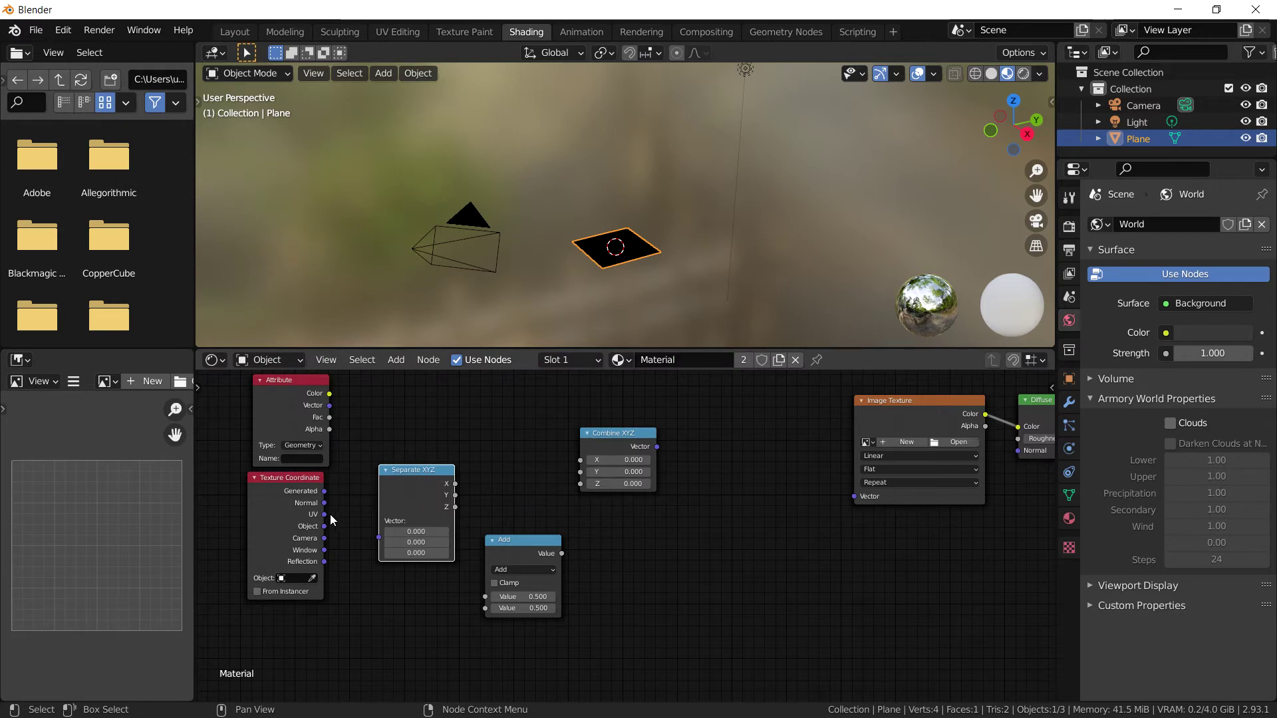
{"action": "left_click_drag", "start_coordinate": [325, 515], "coordinate": [380, 522]}
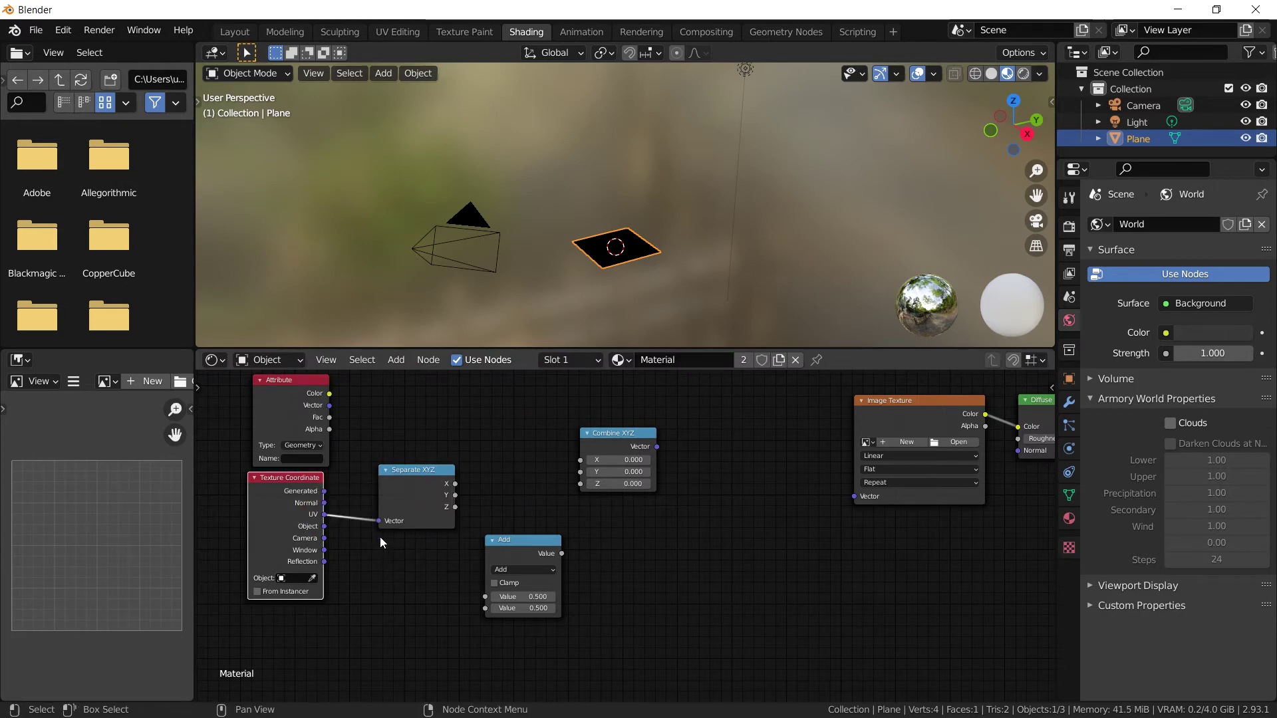
{"action": "left_click_drag", "start_coordinate": [518, 554], "coordinate": [502, 399]}
{"action": "middle_click_drag", "start_coordinate": [504, 440], "coordinate": [518, 521]}
{"action": "left_click_drag", "start_coordinate": [432, 569], "coordinate": [411, 579]}
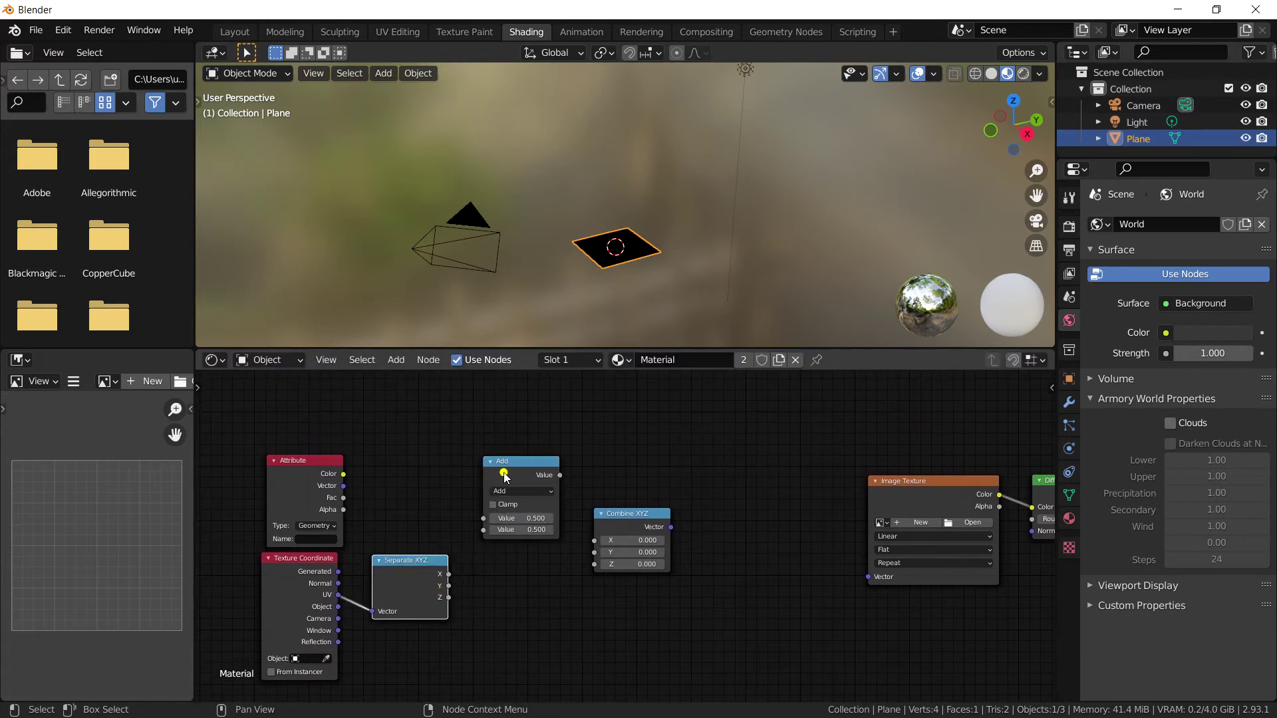
{"action": "left_click_drag", "start_coordinate": [504, 473], "coordinate": [502, 453]}
Route X through Add into Combine X, Y into Combine Y, and Combine Vector into Image Texture
{"action": "left_click_drag", "start_coordinate": [449, 573], "coordinate": [456, 568]}
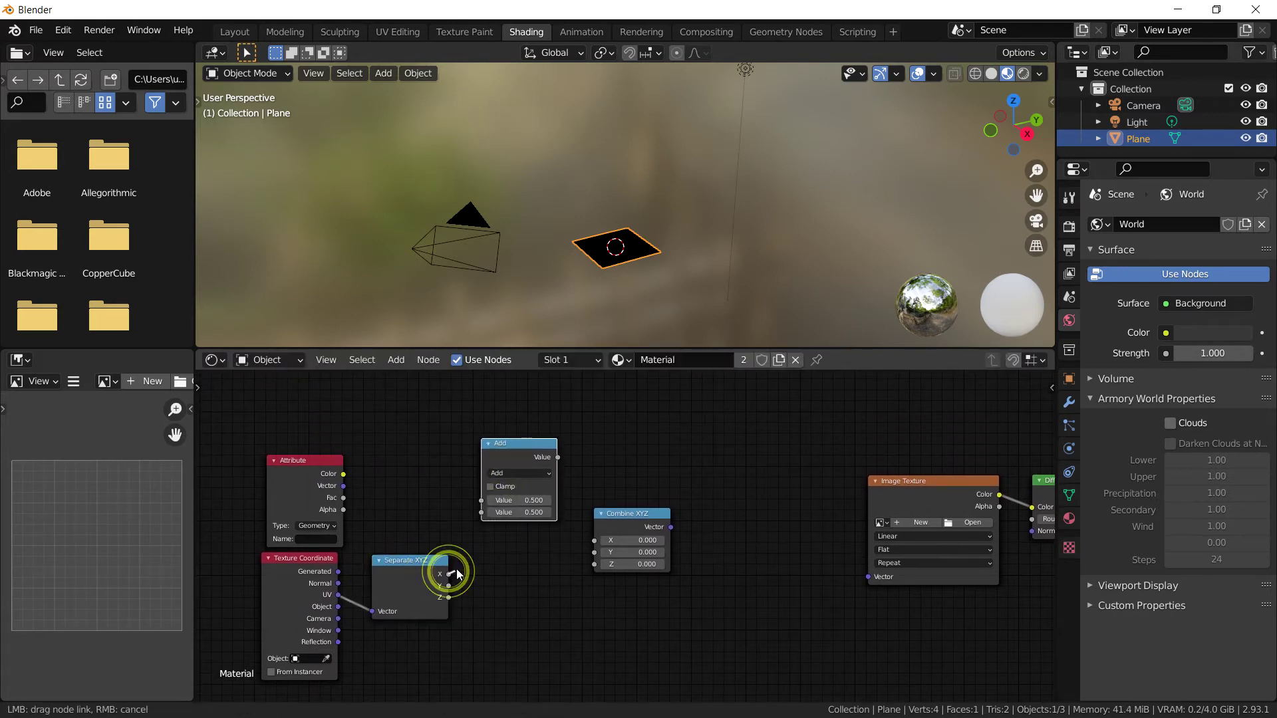
{"action": "left_click_drag", "start_coordinate": [480, 520], "coordinate": [482, 501]}
{"action": "left_click_drag", "start_coordinate": [521, 457], "coordinate": [595, 541]}
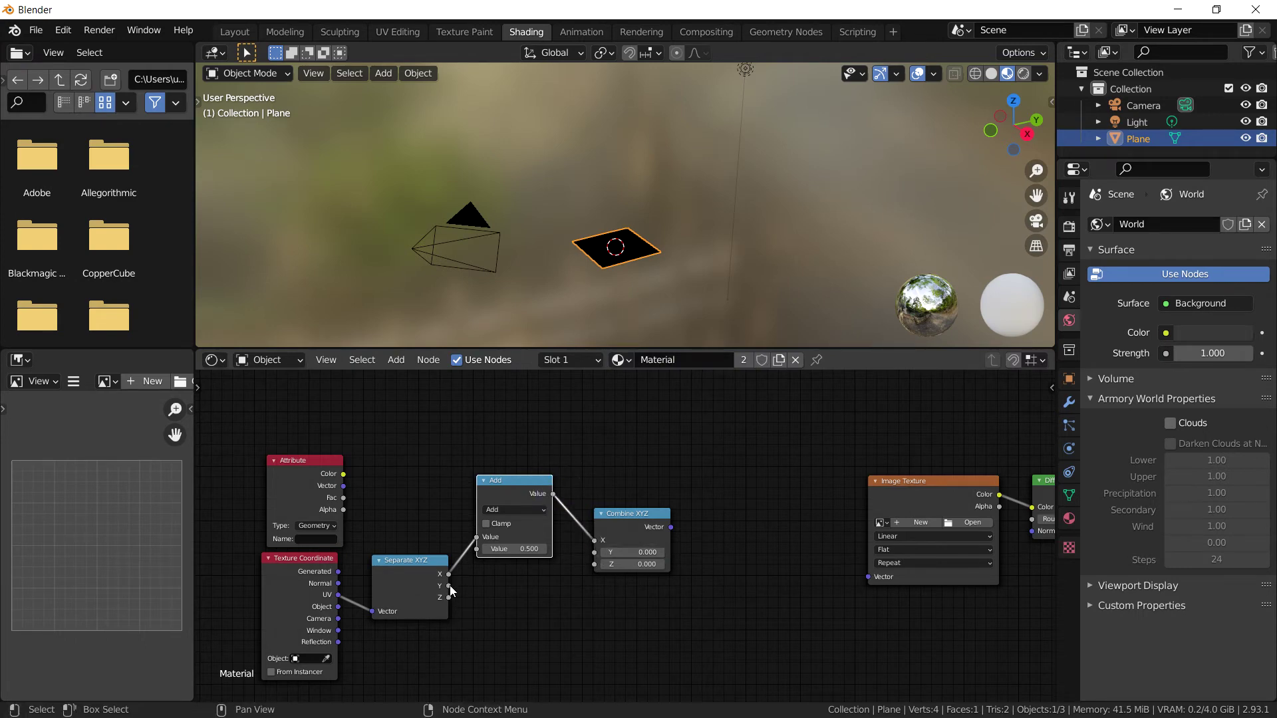
{"action": "left_click_drag", "start_coordinate": [449, 586], "coordinate": [647, 533]}
{"action": "left_click_drag", "start_coordinate": [529, 510], "coordinate": [544, 486]}
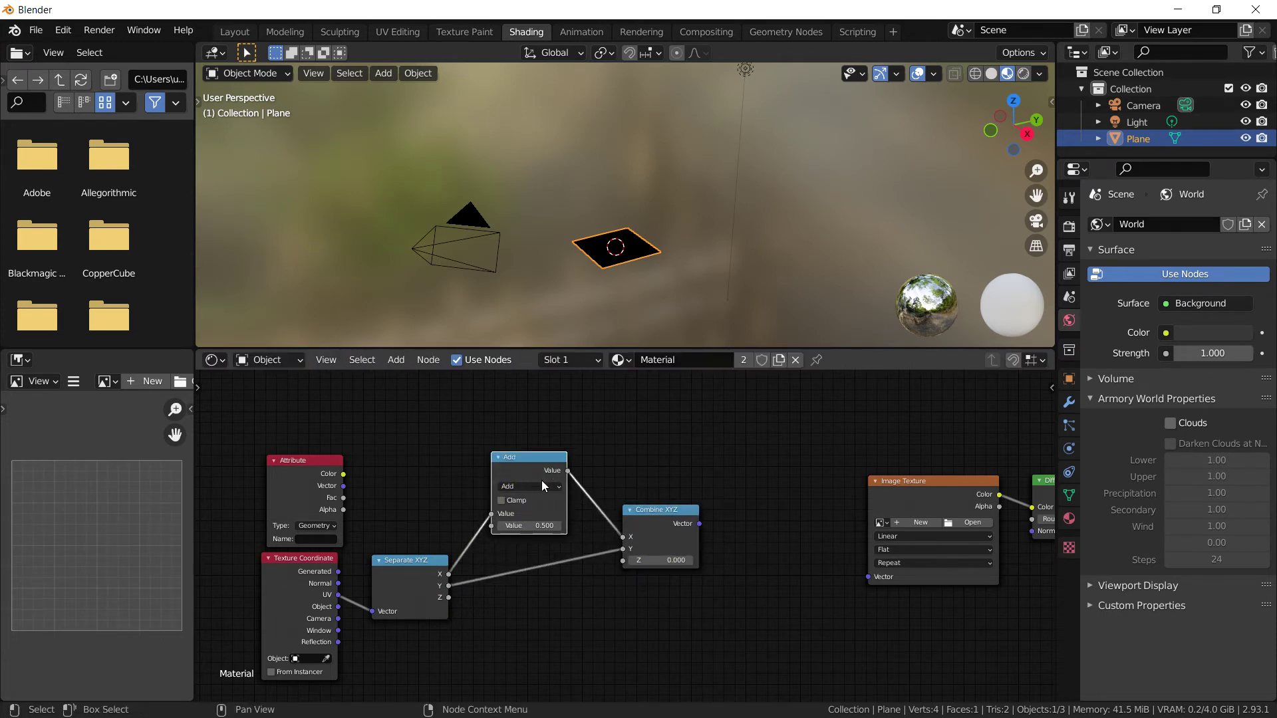
{"action": "left_click_drag", "start_coordinate": [700, 523], "coordinate": [868, 576]}
{"action": "left_click_drag", "start_coordinate": [692, 633], "coordinate": [436, 462]}
Name the Attribute node 'time' and link its Fac into Add's second Value
{"action": "left_click", "coordinate": [569, 428]}
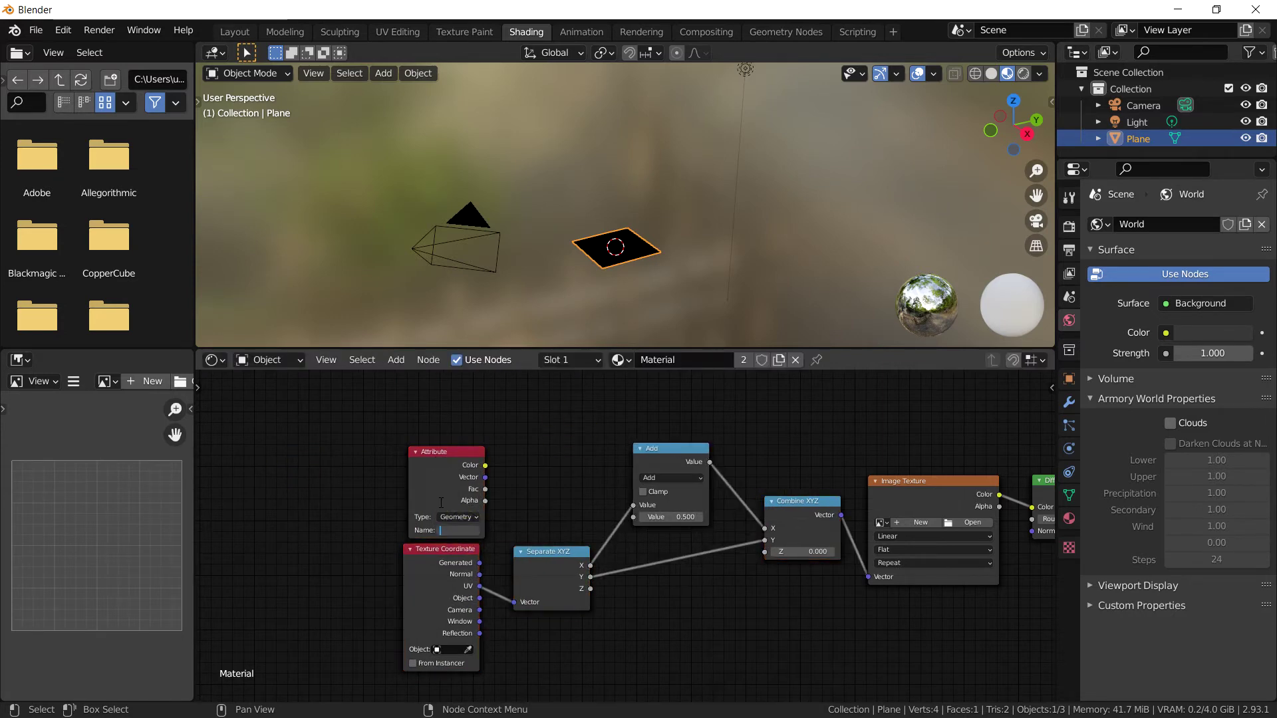
{"action": "type", "text": "time"}
{"action": "key", "text": "Return"}
{"action": "left_click_drag", "start_coordinate": [486, 489], "coordinate": [633, 521]}
{"action": "middle_click_drag", "start_coordinate": [765, 605], "coordinate": [701, 597]}
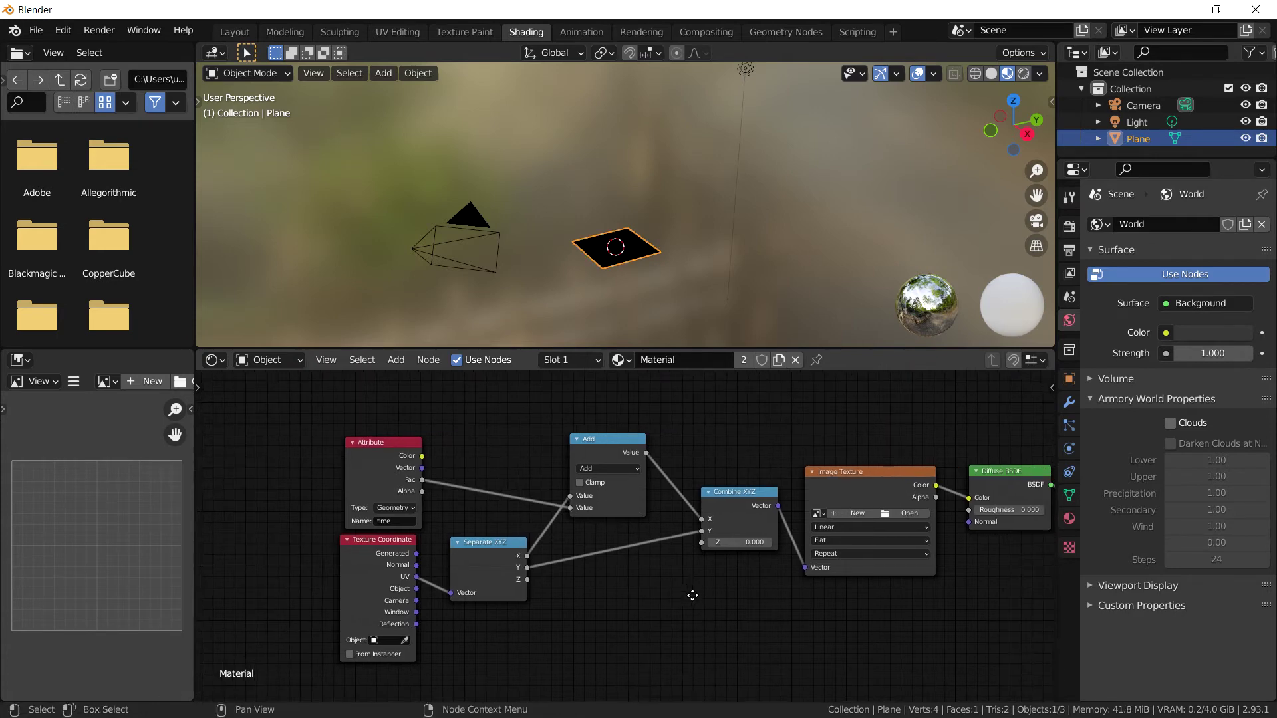
Load road texture.jpg from Downloads into the Image Texture node
{"action": "left_click", "coordinate": [891, 517]}
{"action": "left_click", "coordinate": [252, 368]}
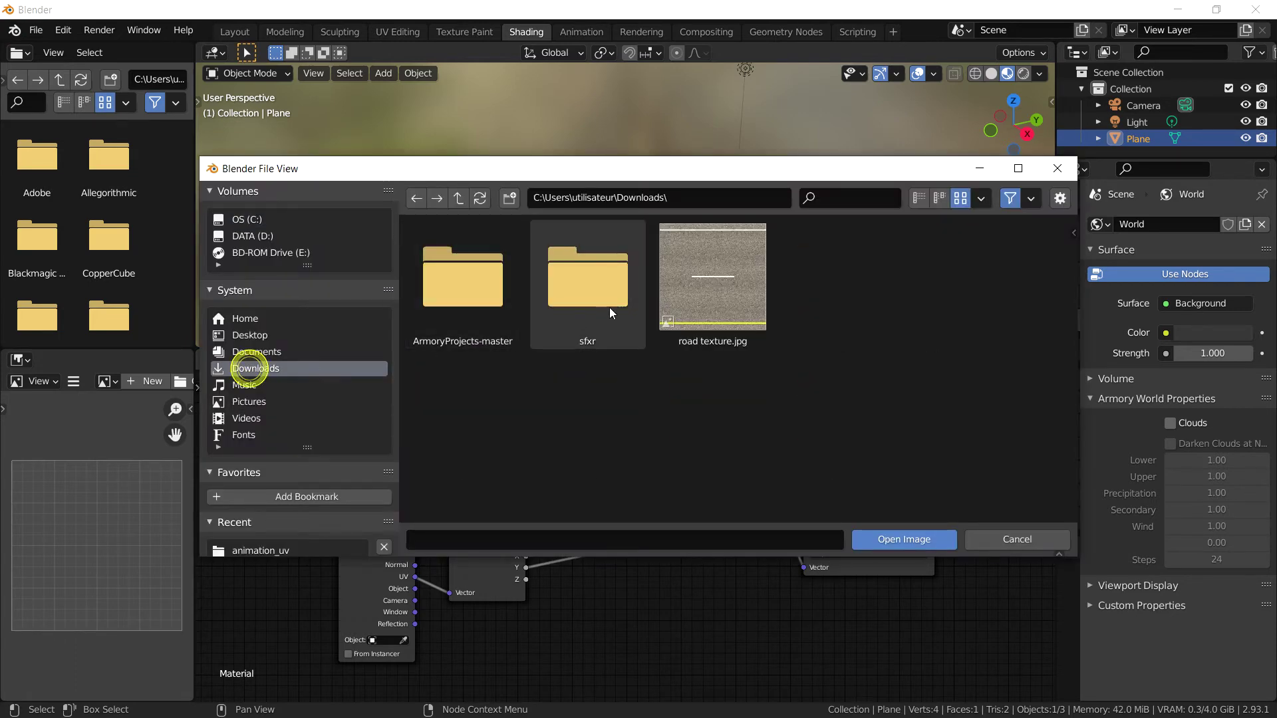
{"action": "left_click", "coordinate": [686, 287]}
{"action": "left_click", "coordinate": [898, 541]}
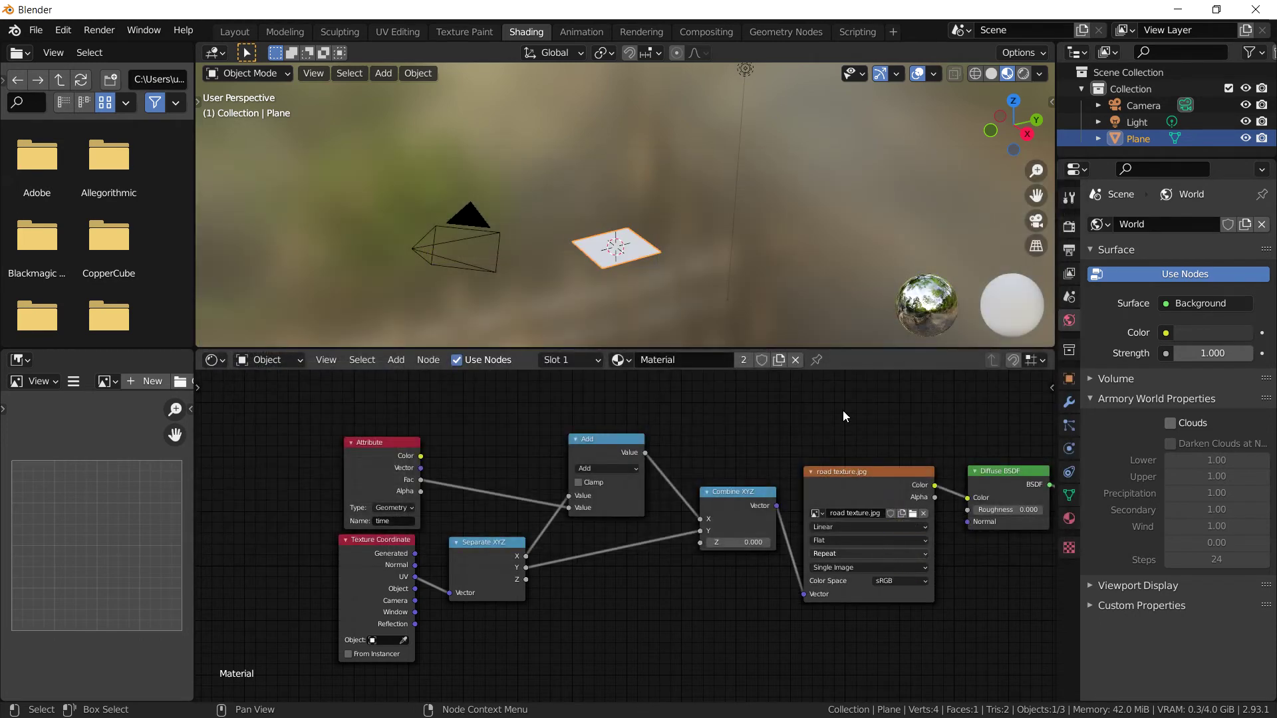
{"action": "scroll", "coordinate": [677, 261], "scroll_direction": "up", "scroll_amount": 4}
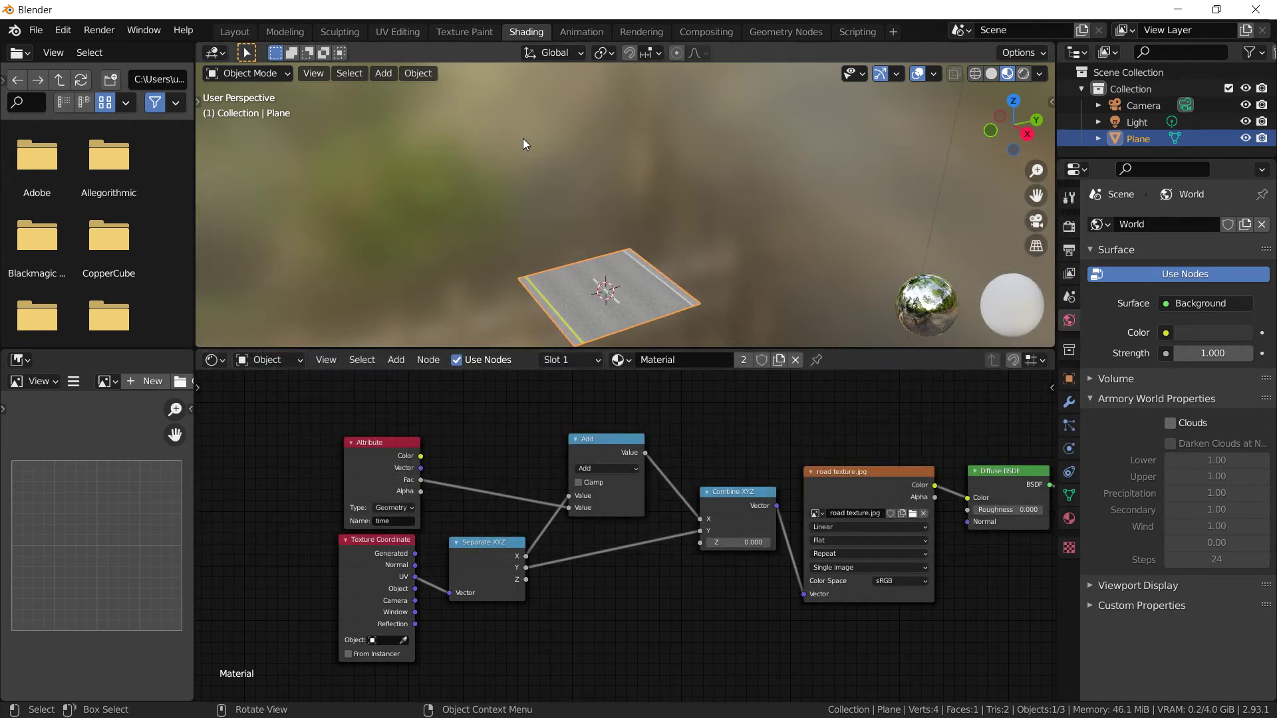
In UV Editing with Material Preview on, rotate the plane -90° around Z
{"action": "left_click", "coordinate": [392, 32]}
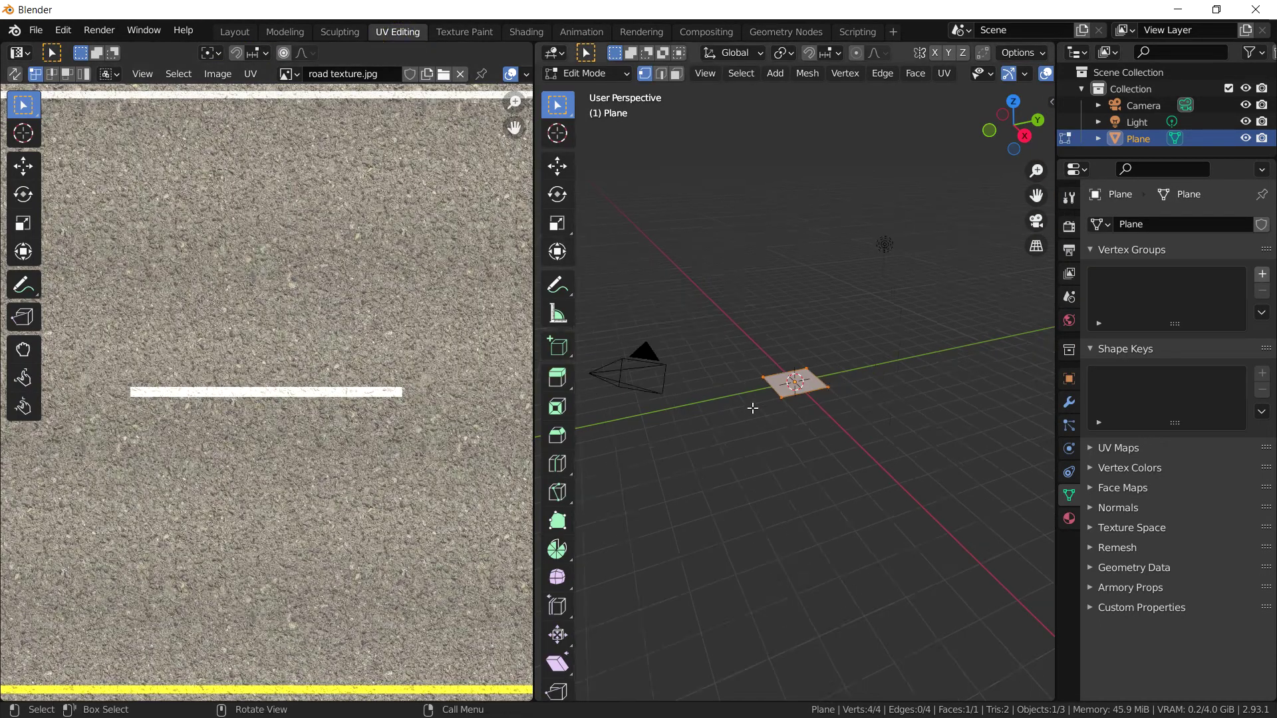
{"action": "scroll", "coordinate": [787, 468], "scroll_direction": "up", "scroll_amount": 5}
{"action": "scroll", "coordinate": [1001, 77], "scroll_direction": "down", "scroll_amount": 4}
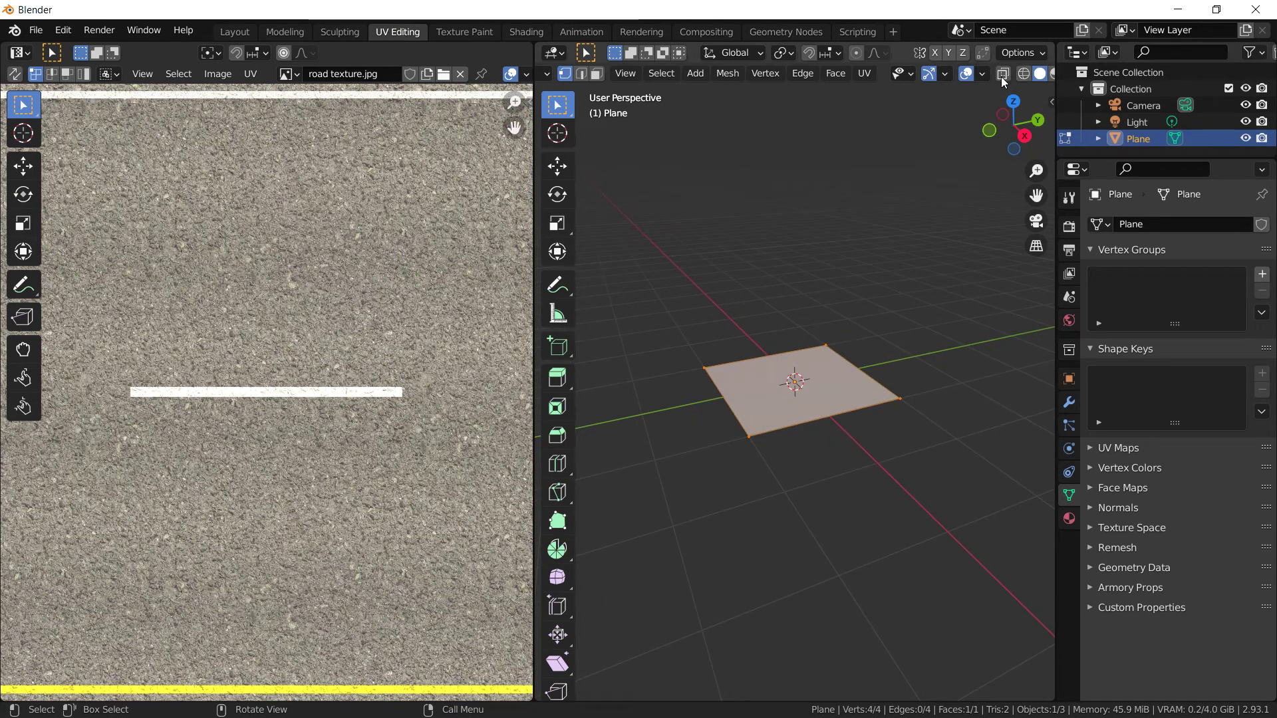
{"action": "left_click", "coordinate": [1010, 74]}
{"action": "key", "text": "Tab"}
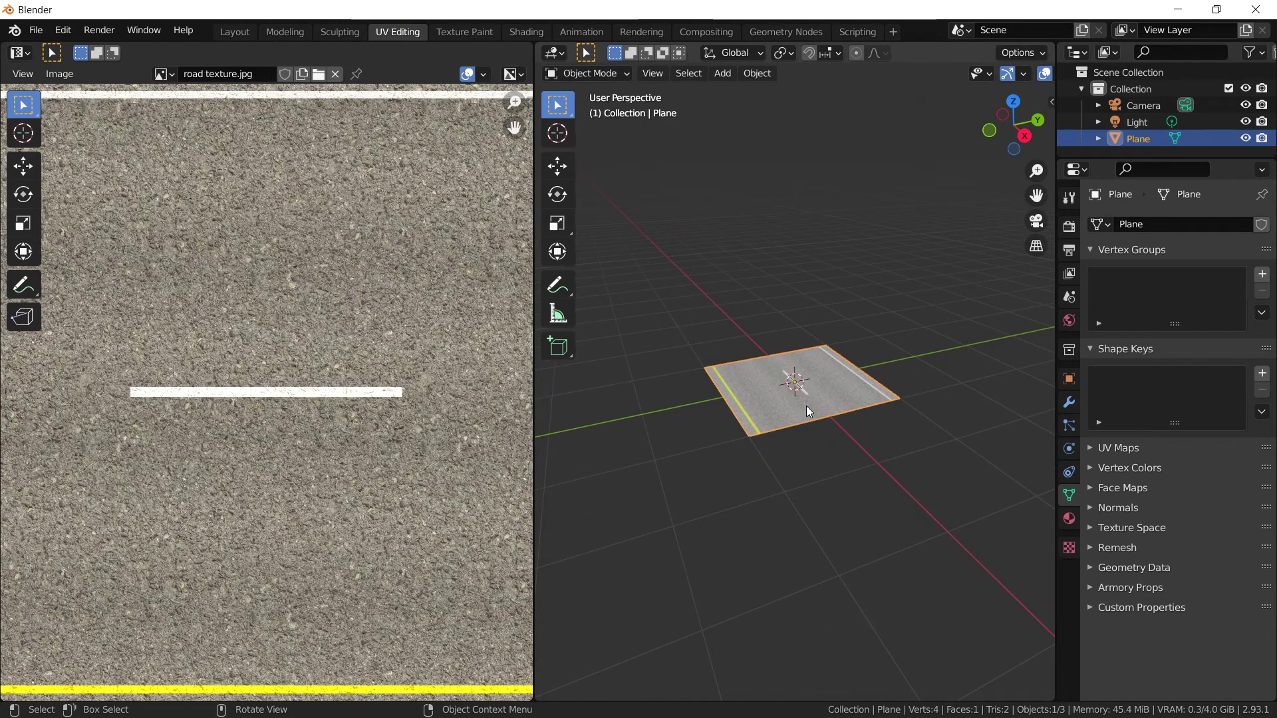
{"action": "type", "text": "rz-90"}
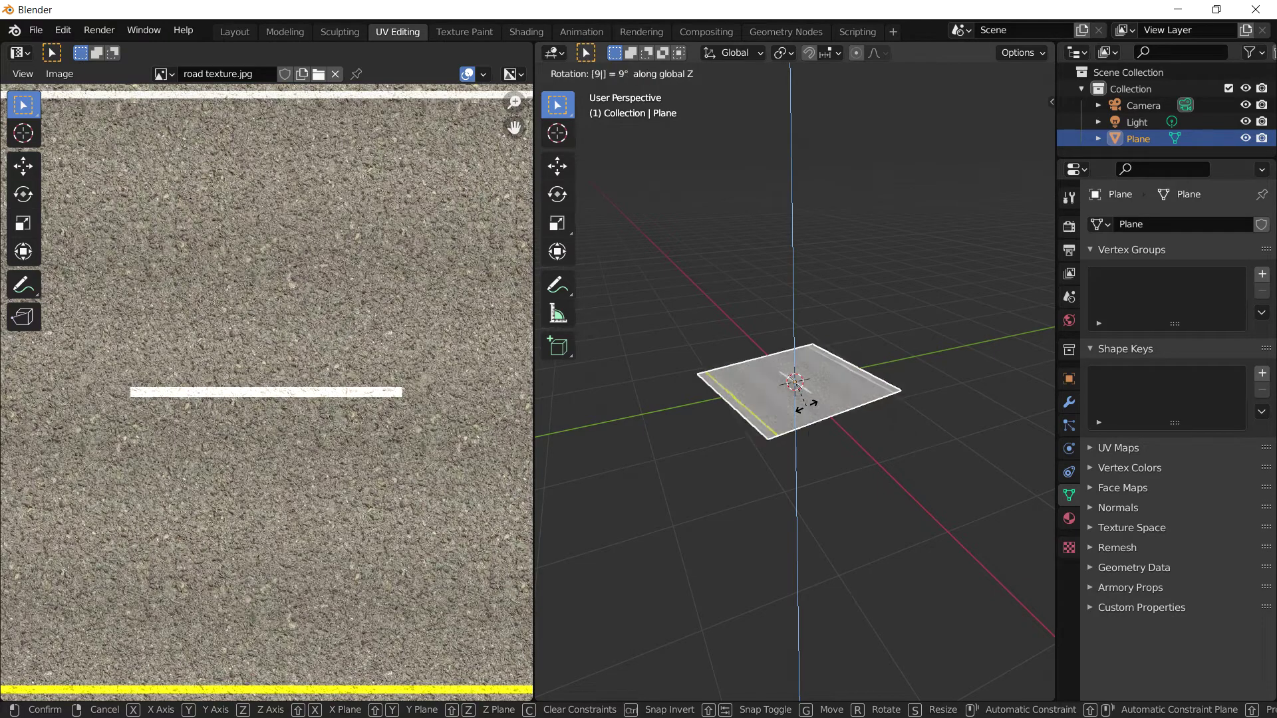
{"action": "key", "text": "Return"}
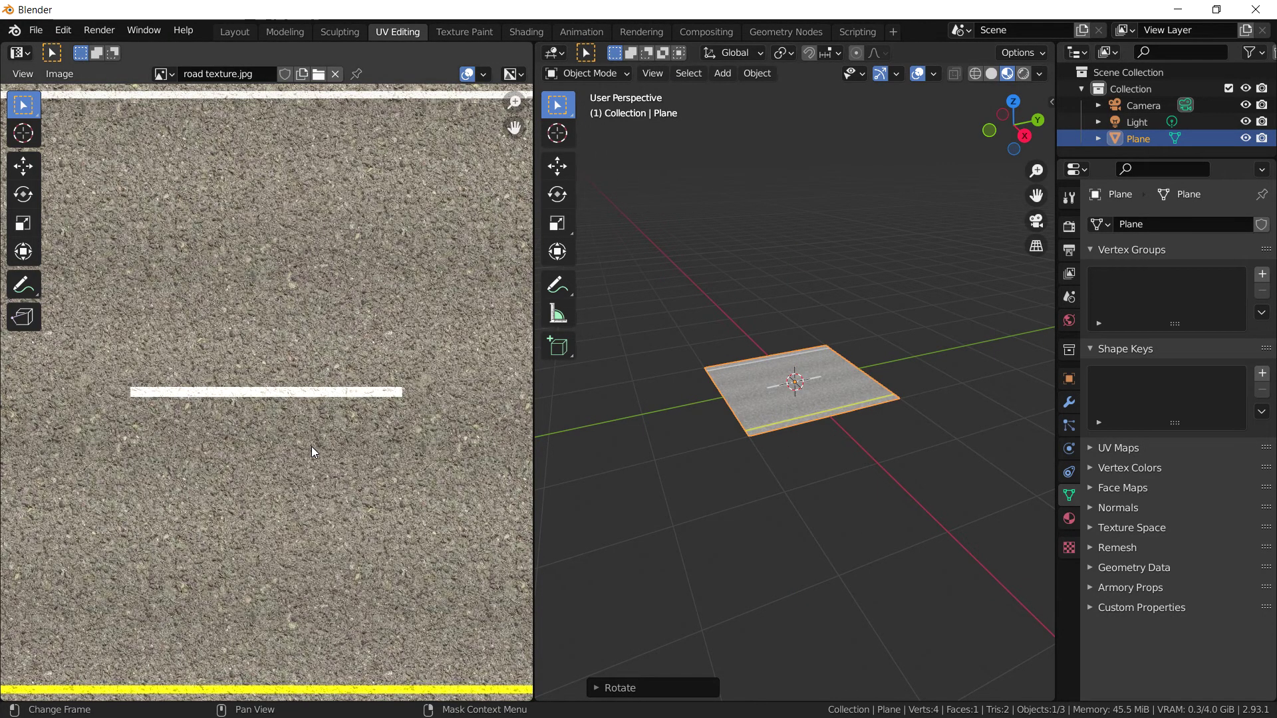
Inspect the plane's UVs in Edit Mode without changing them, then return to Object Mode
{"action": "scroll", "coordinate": [312, 447], "scroll_direction": "down", "scroll_amount": 3}
{"action": "key", "text": "Tab"}
{"action": "left_click_drag", "start_coordinate": [383, 232], "coordinate": [427, 280]}
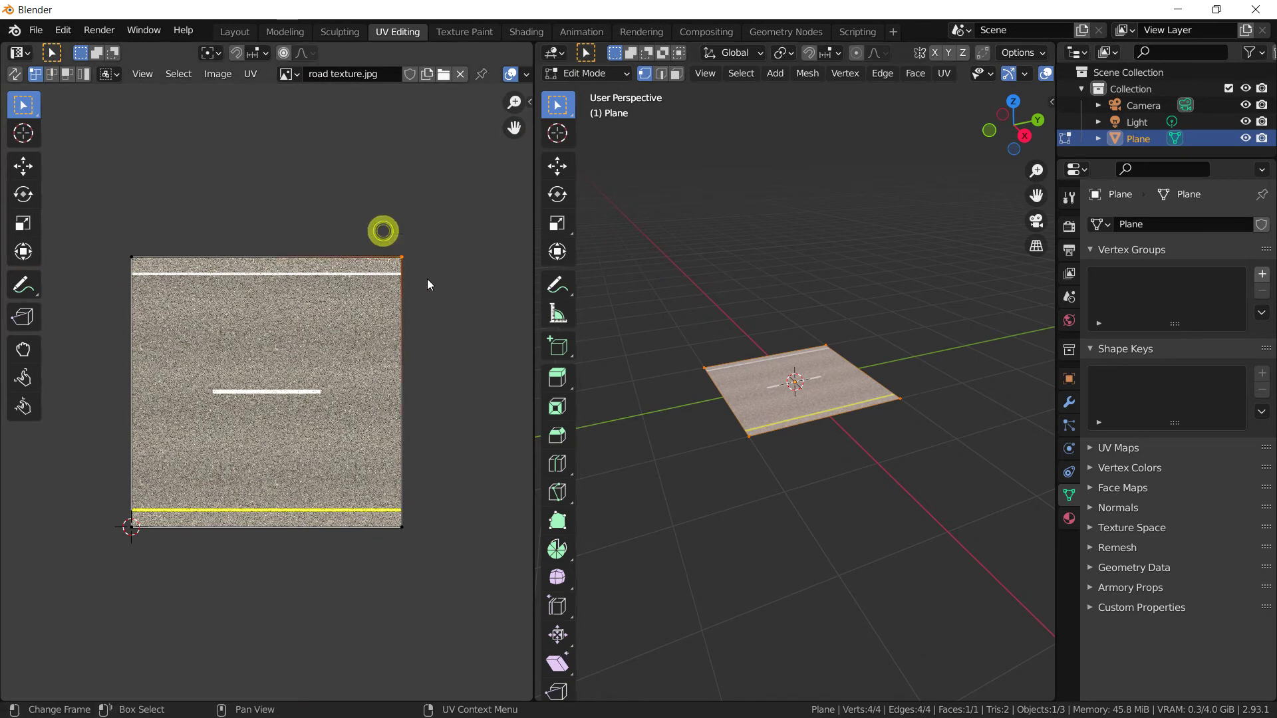
{"action": "key", "text": "g"}
{"action": "key", "text": "Escape"}
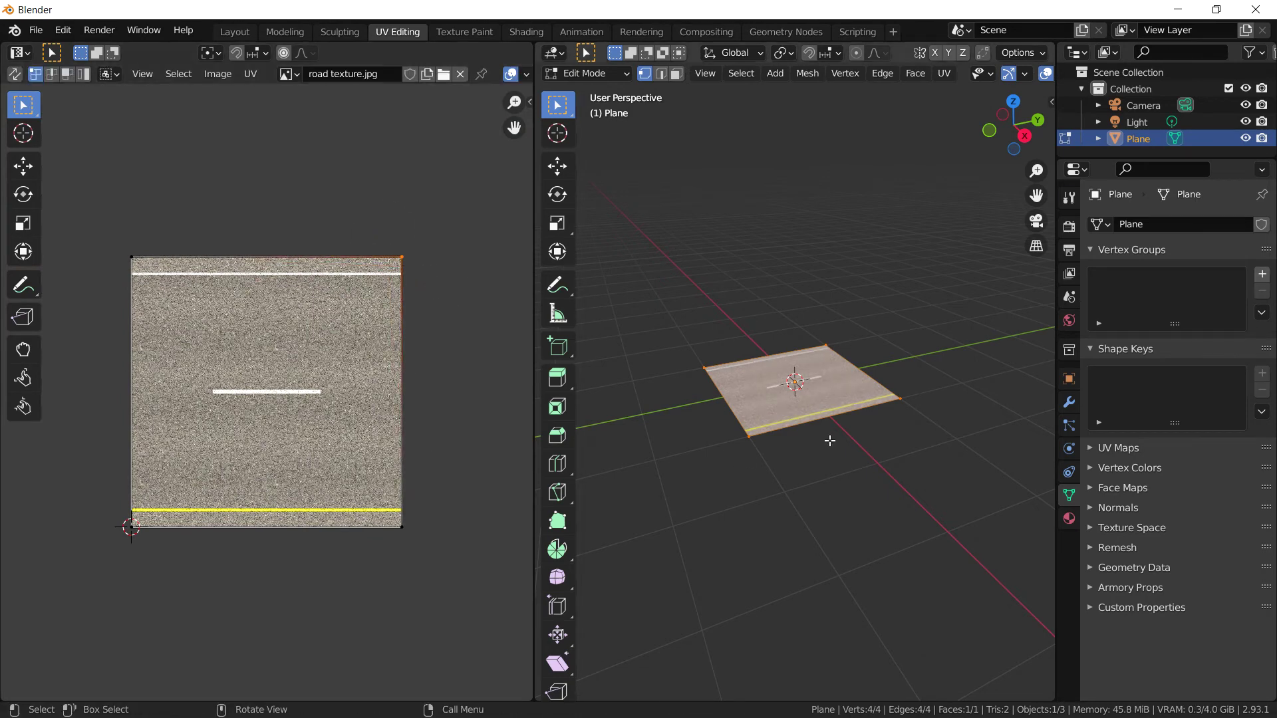
{"action": "key", "text": "Tab"}
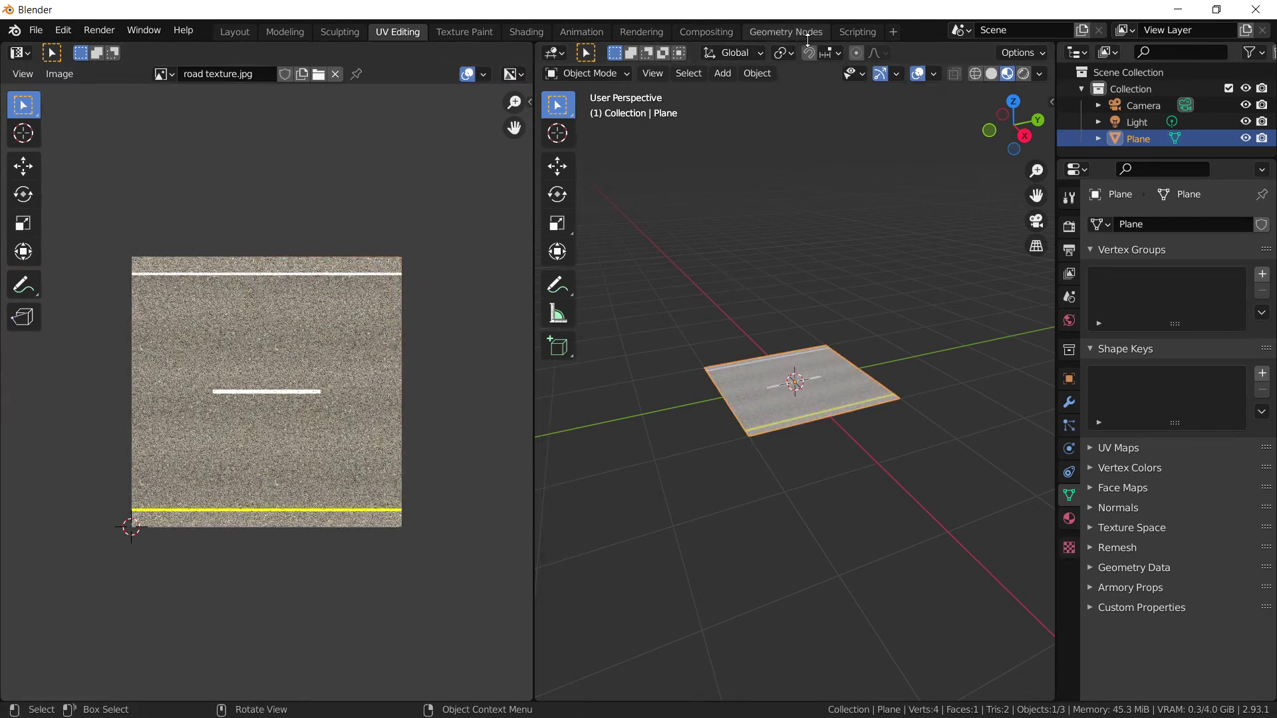
Back in Layout, try launching the scene with Armory Player Play in Render properties
{"action": "left_click", "coordinate": [236, 32]}
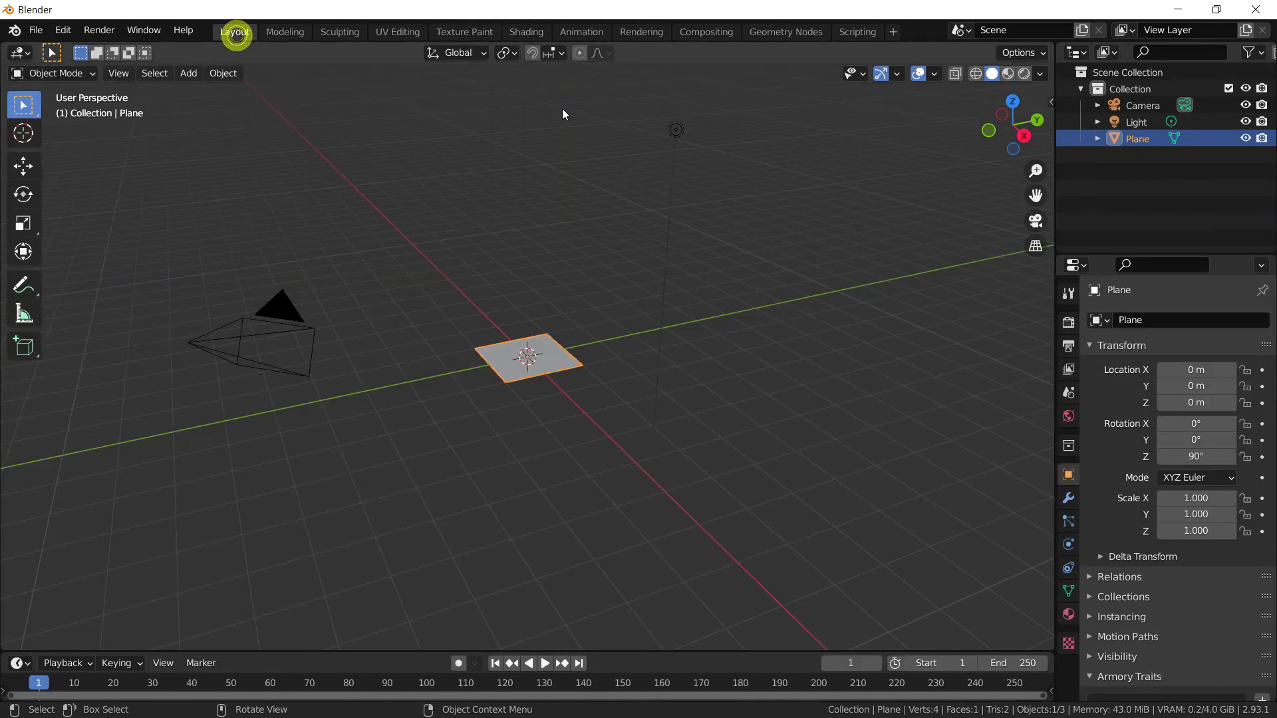
{"action": "left_click", "coordinate": [1069, 322]}
{"action": "scroll", "coordinate": [1198, 571], "scroll_direction": "down", "scroll_amount": 5}
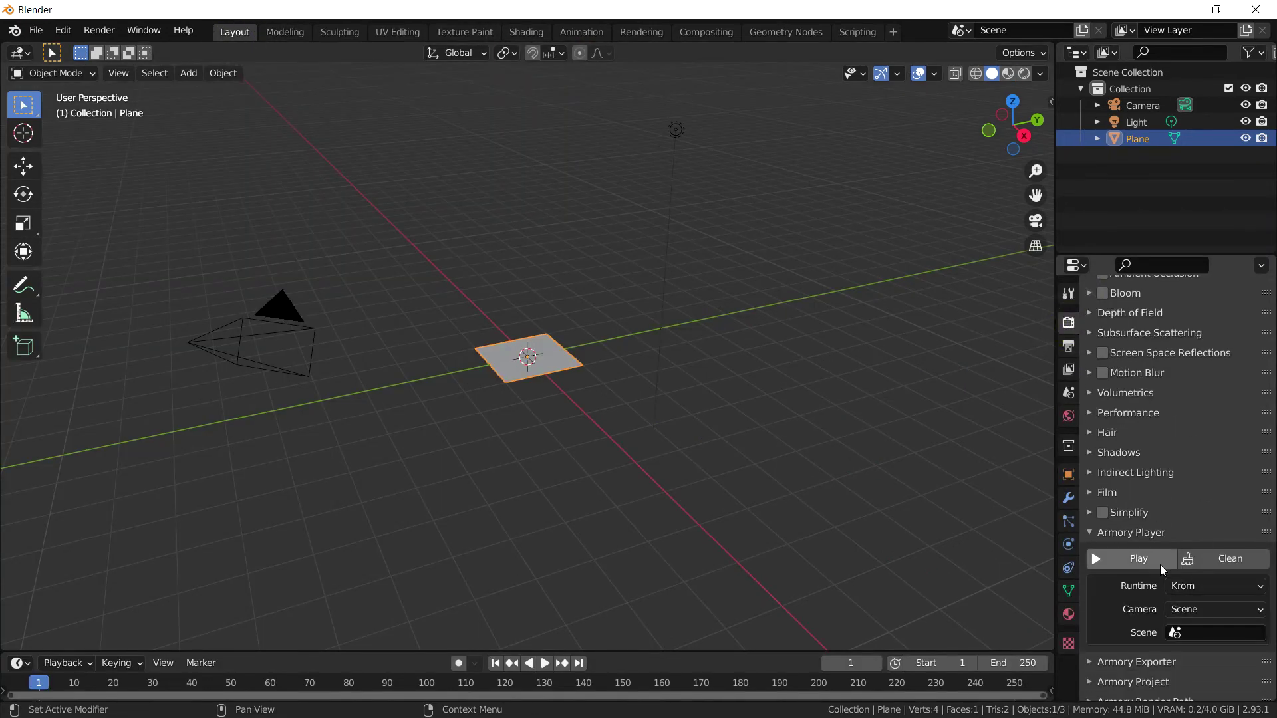
{"action": "left_click", "coordinate": [1118, 558]}
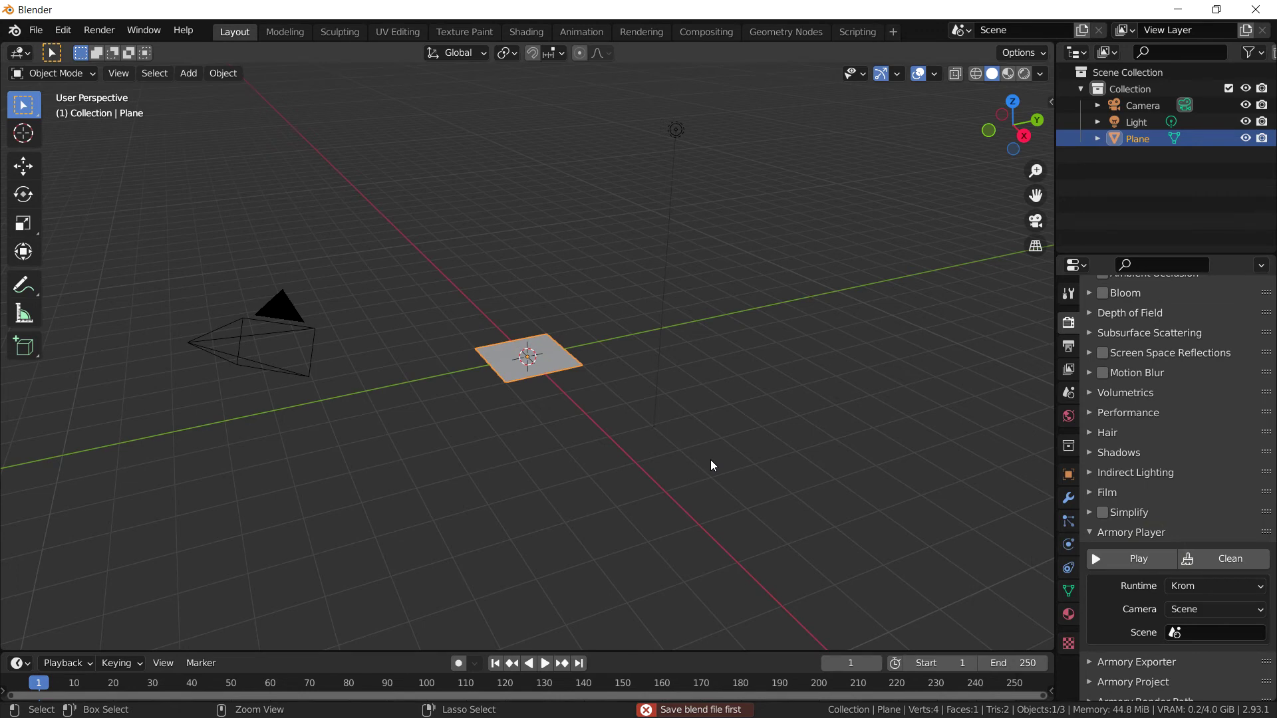
Save the scene as untitled3.blend in the animation_uv folder
{"action": "key", "text": "ctrl+s"}
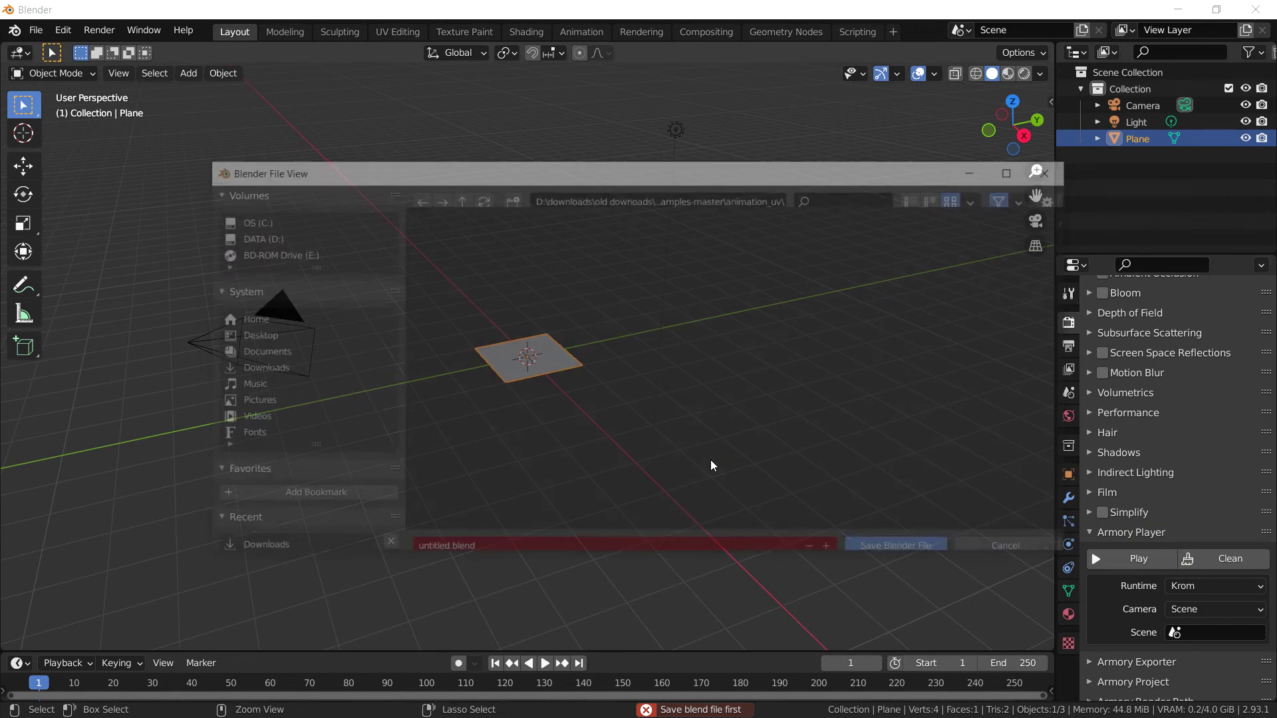
{"action": "left_click", "coordinate": [832, 539]}
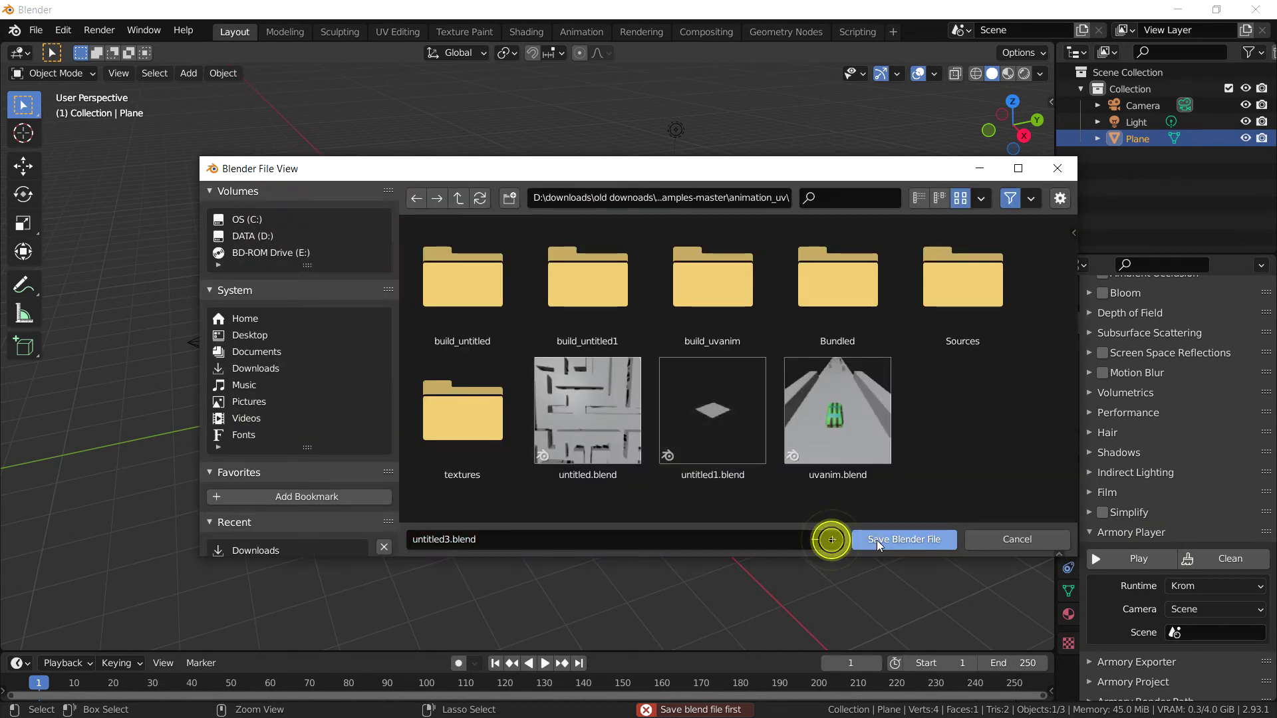
{"action": "left_click", "coordinate": [875, 538]}
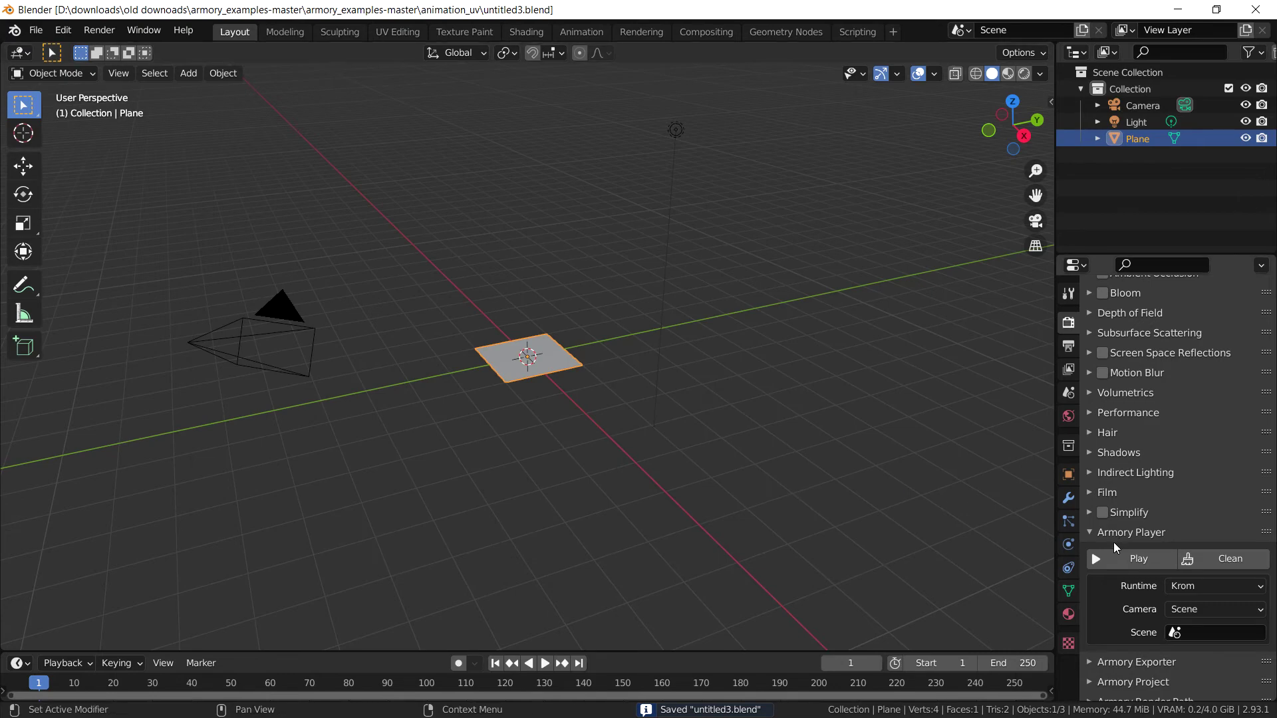
Launch untitled3 in the Armory player to show the road-textured plane
{"action": "left_click", "coordinate": [1117, 559]}
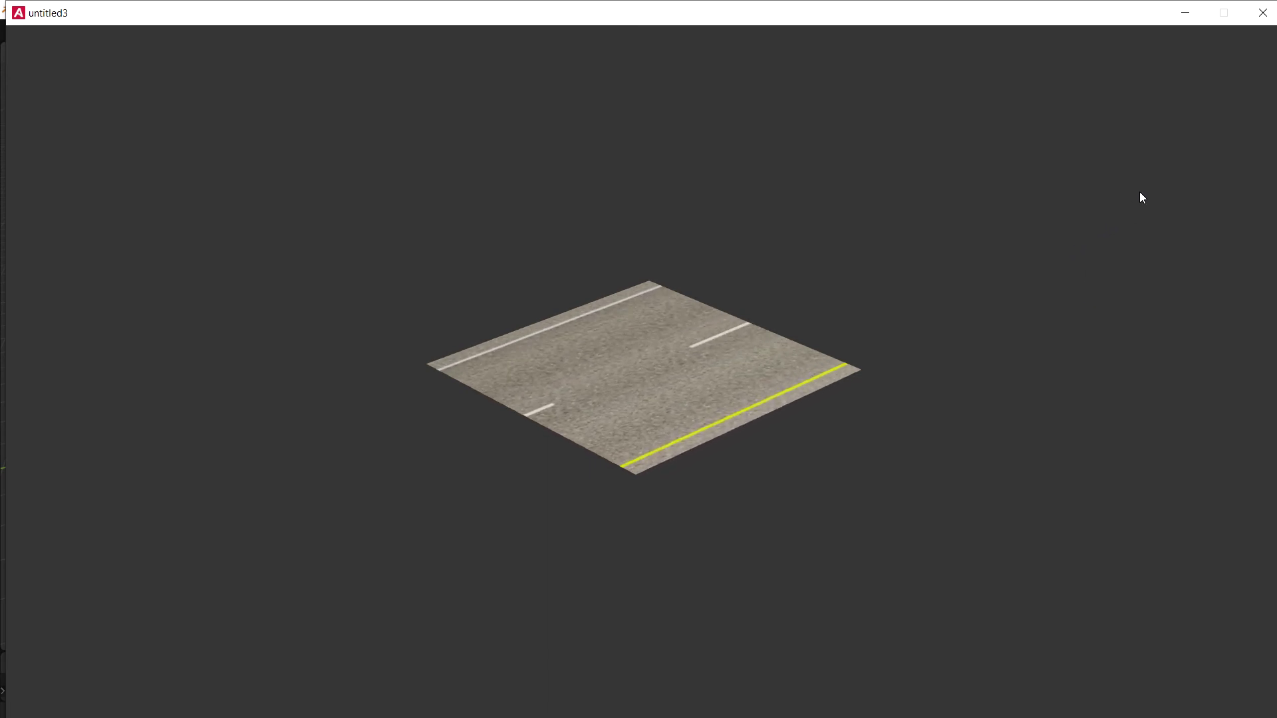
Close the untitled3 player window and zoom the viewport onto the plane
{"action": "left_click", "coordinate": [1258, 23]}
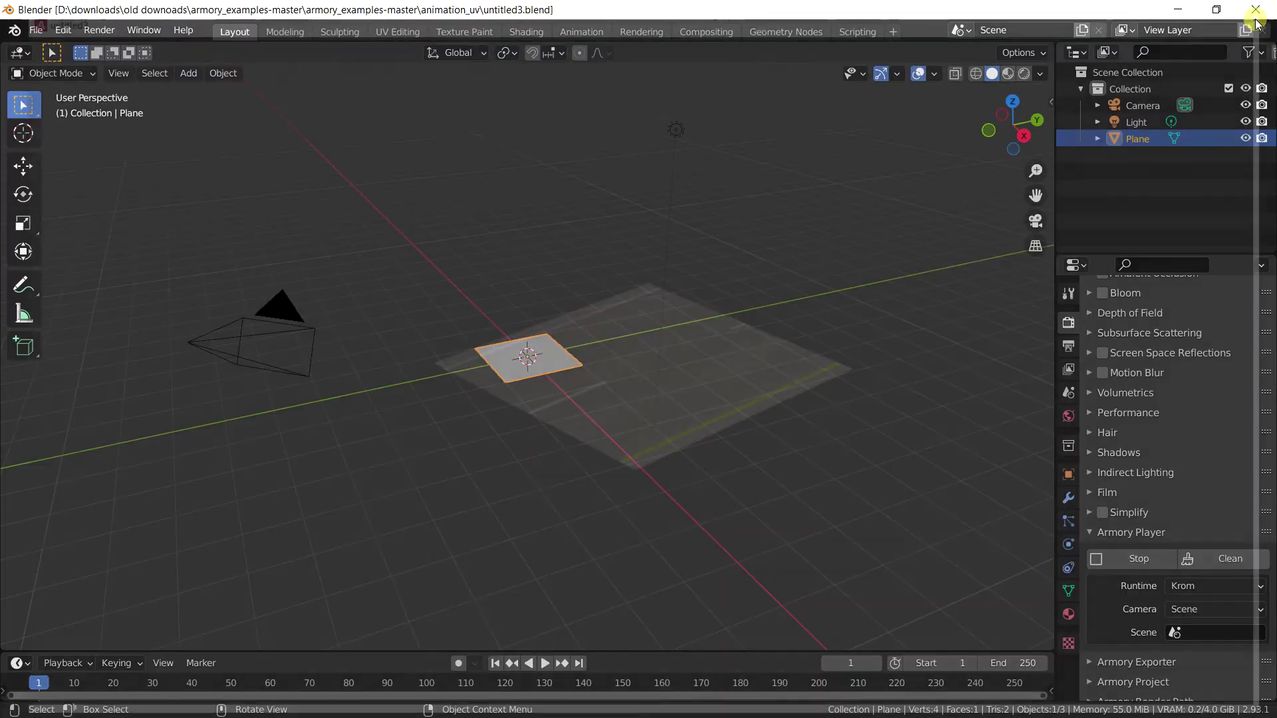
{"action": "scroll", "coordinate": [642, 374], "scroll_direction": "up", "scroll_amount": 5}
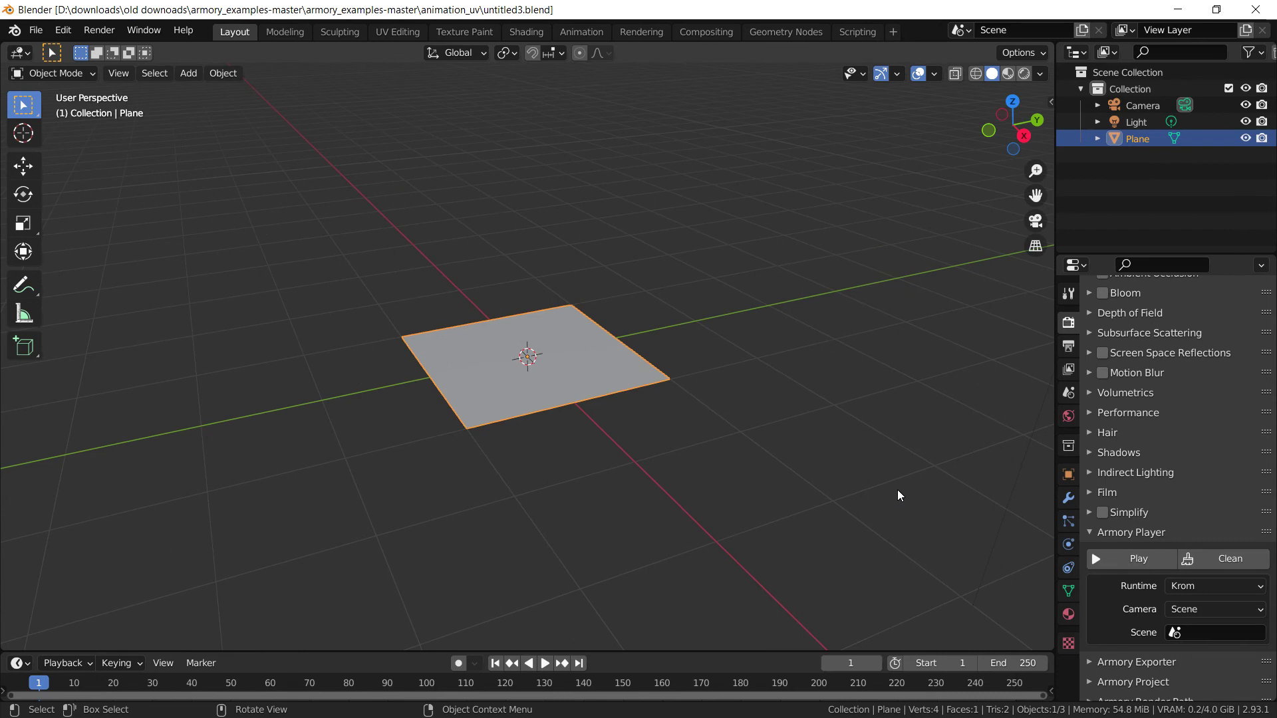